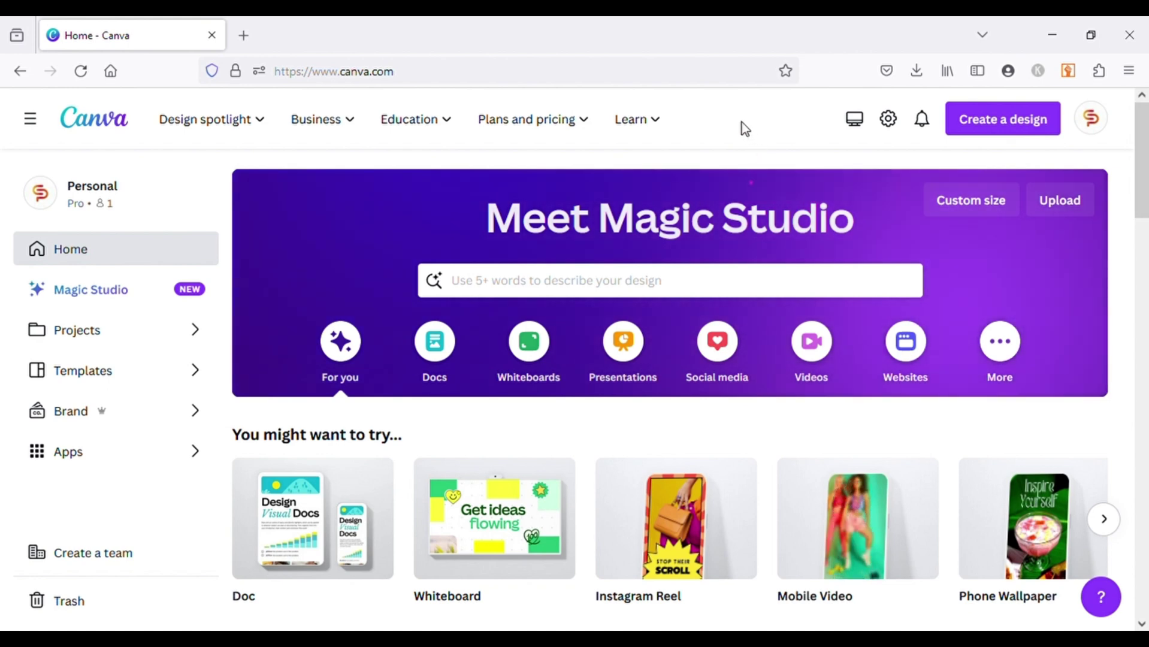
Start a Medium Banner (US) design and centre a 'woman' search photo of a smiling curly-haired woman.
left_click(1012, 123)
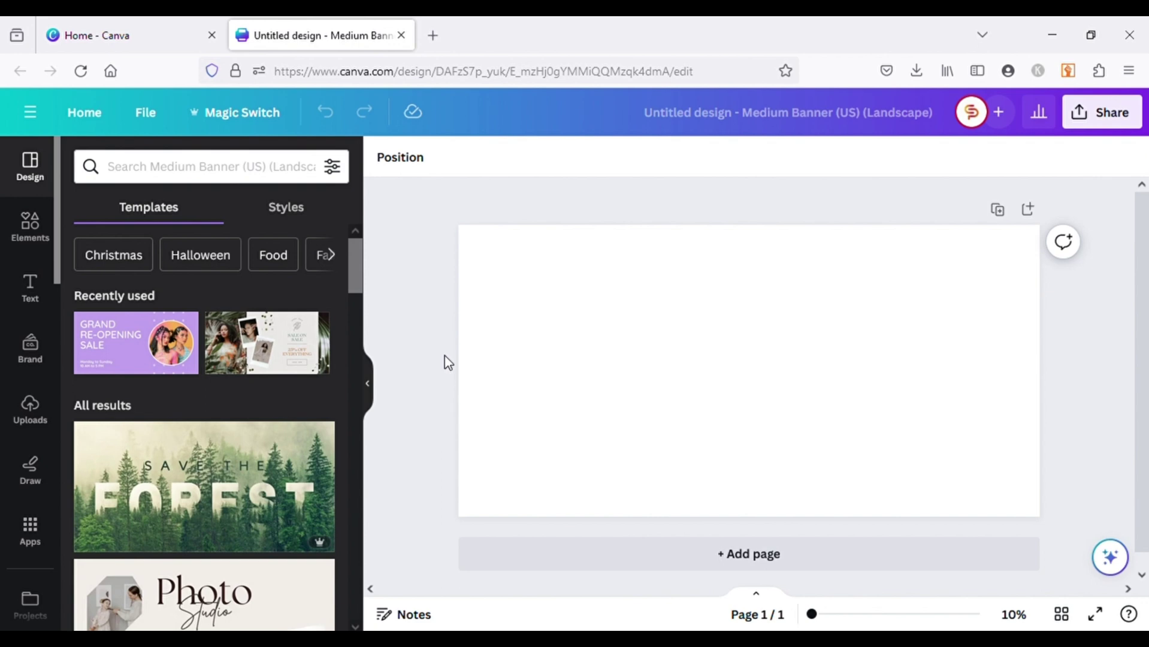
left_click(30, 227)
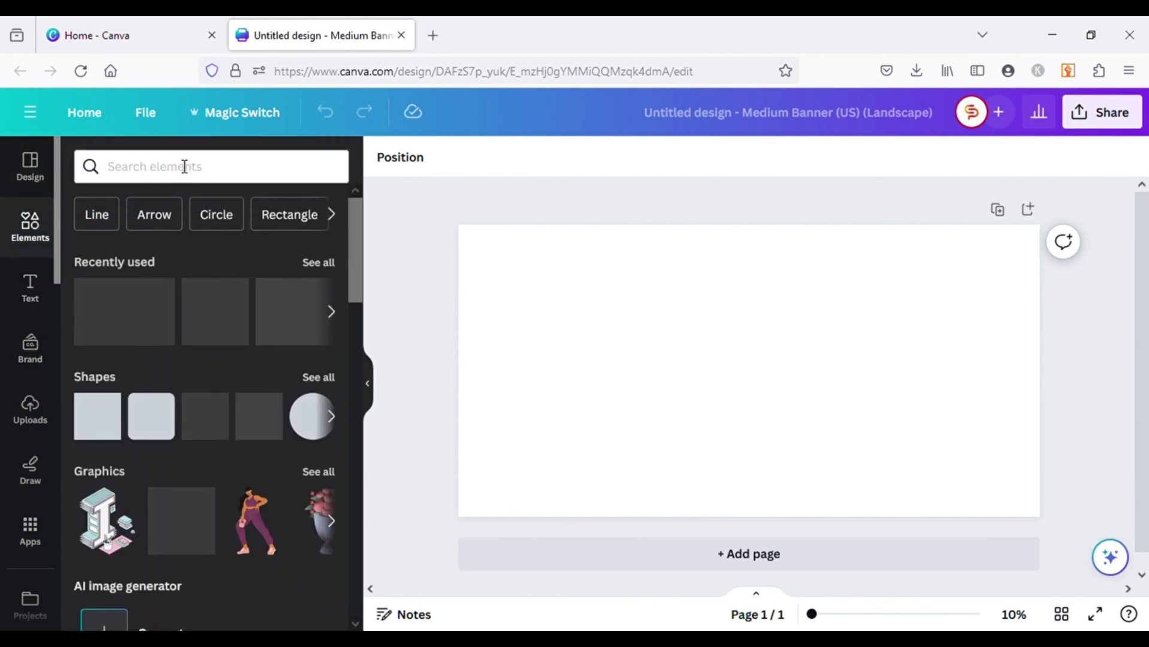
left_click(185, 166)
type("woman")
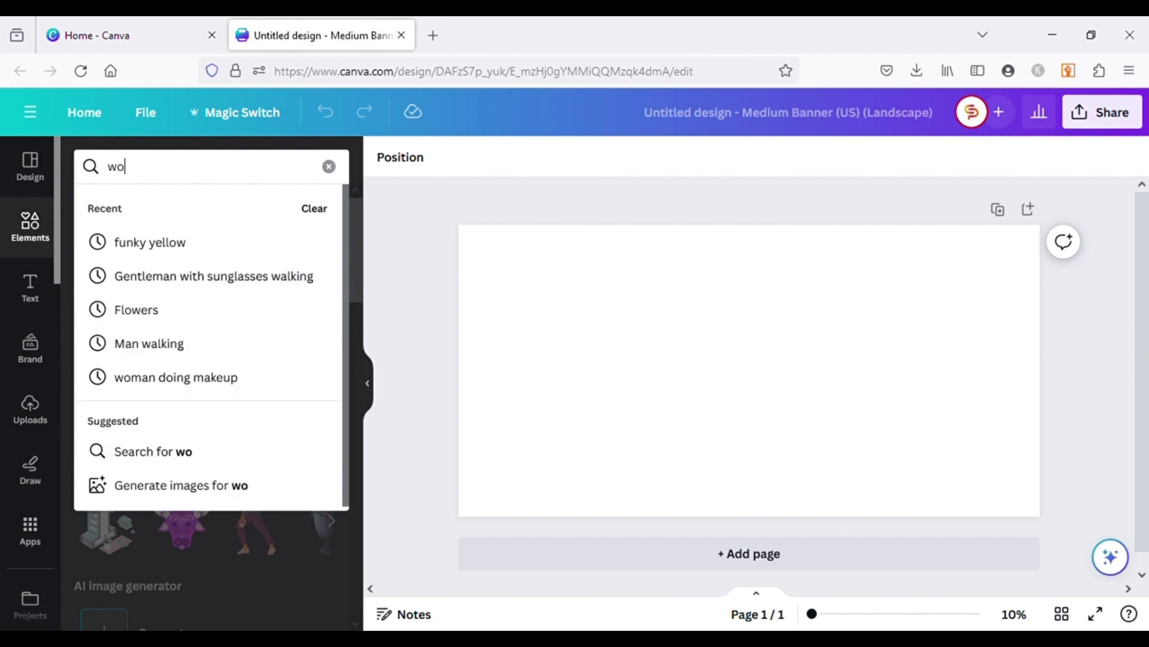
key("Return")
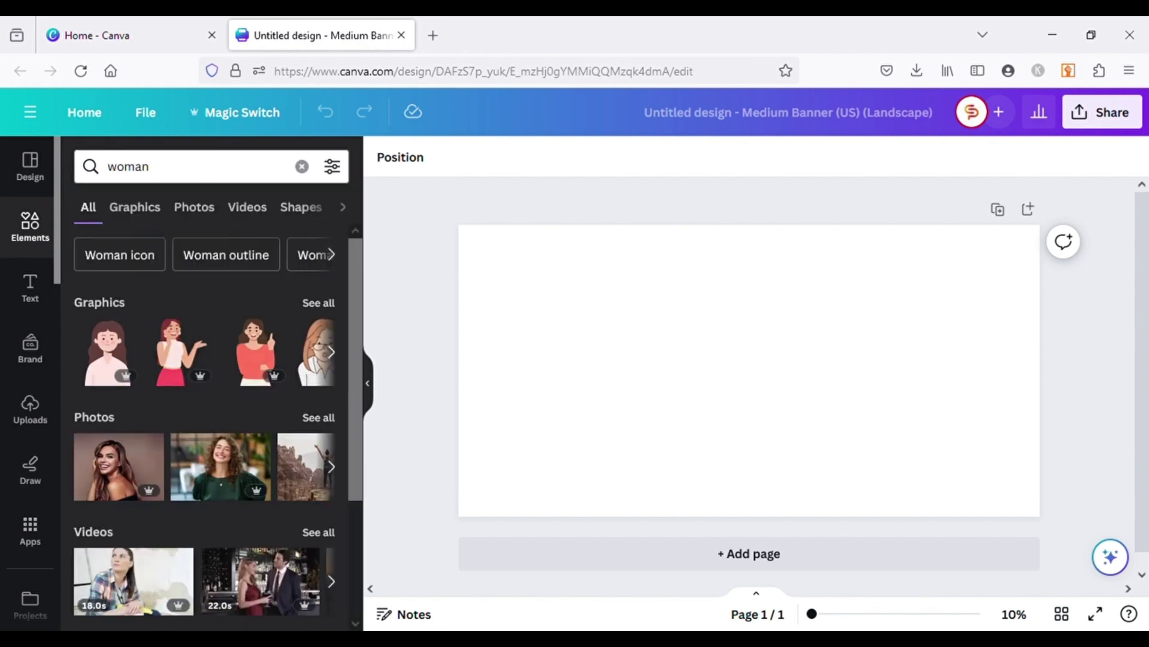
left_click(194, 209)
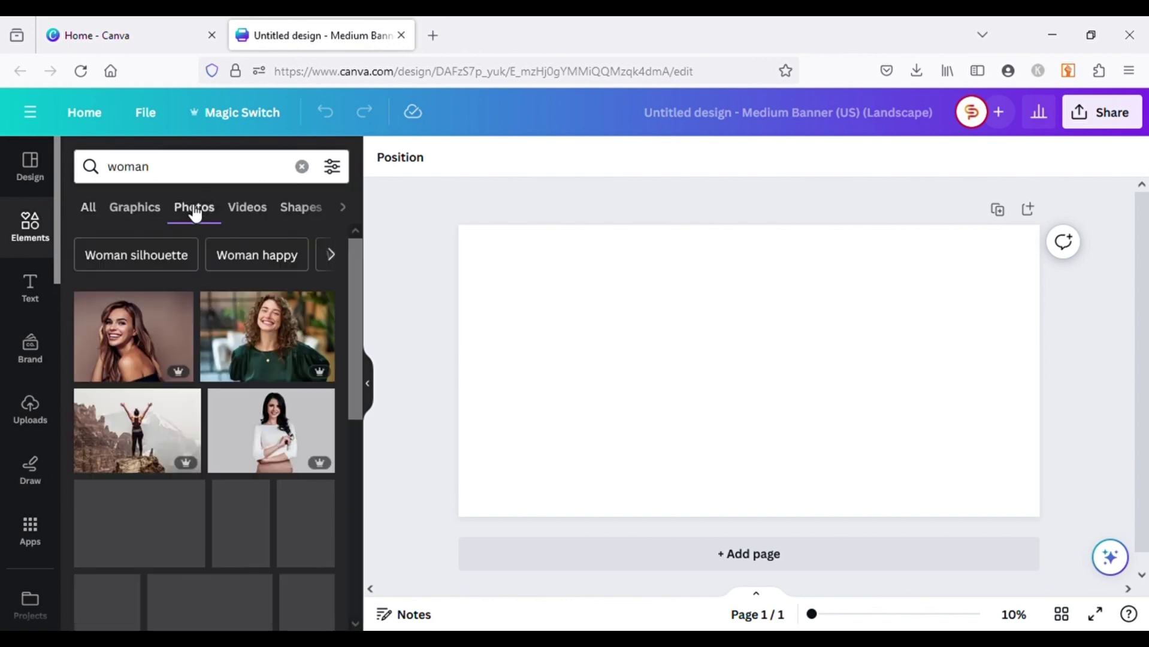
left_click(265, 330)
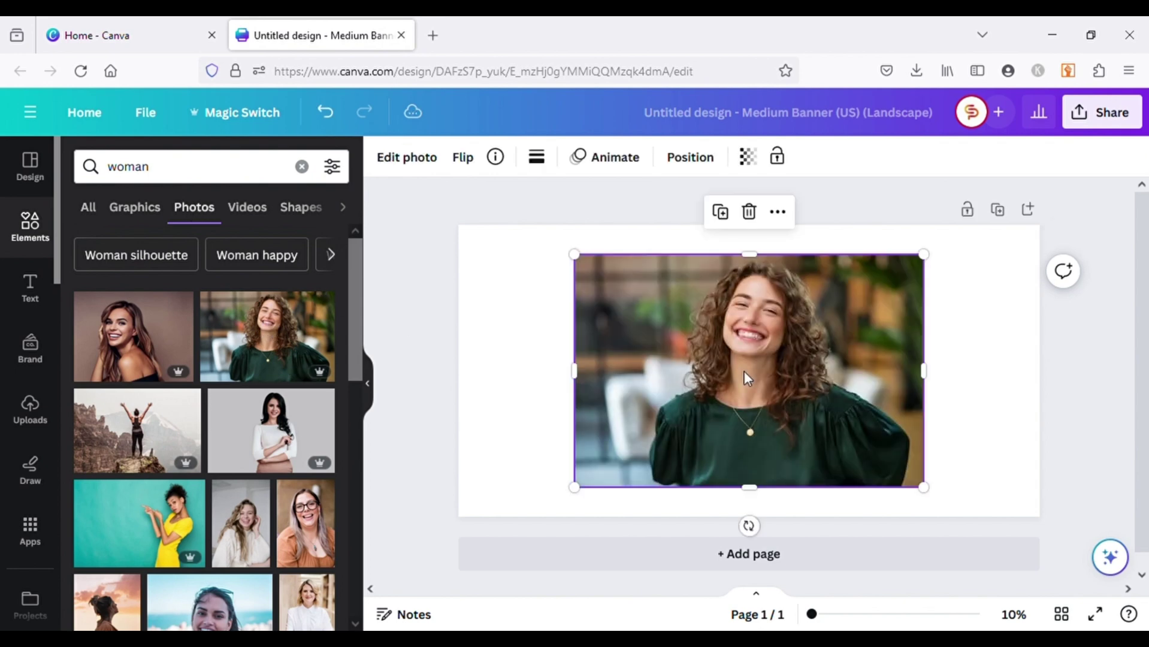
left_click_drag(749, 378, 773, 387)
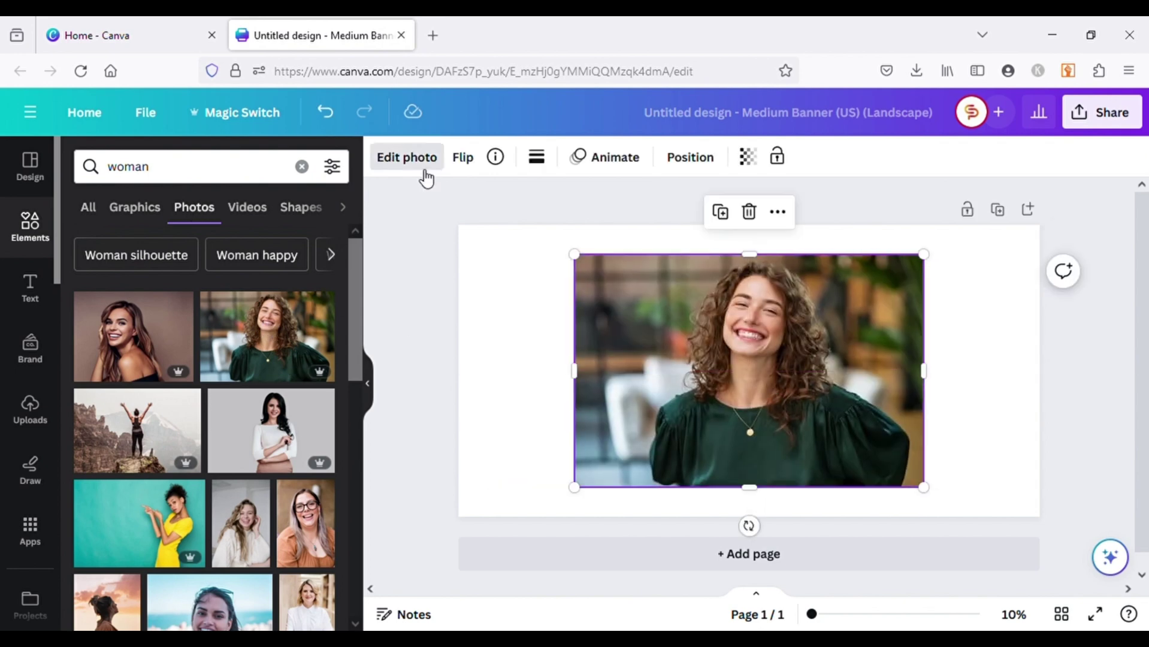
Cut out the woman with BG Remover and move her down to the banner's bottom edge.
left_click(425, 178)
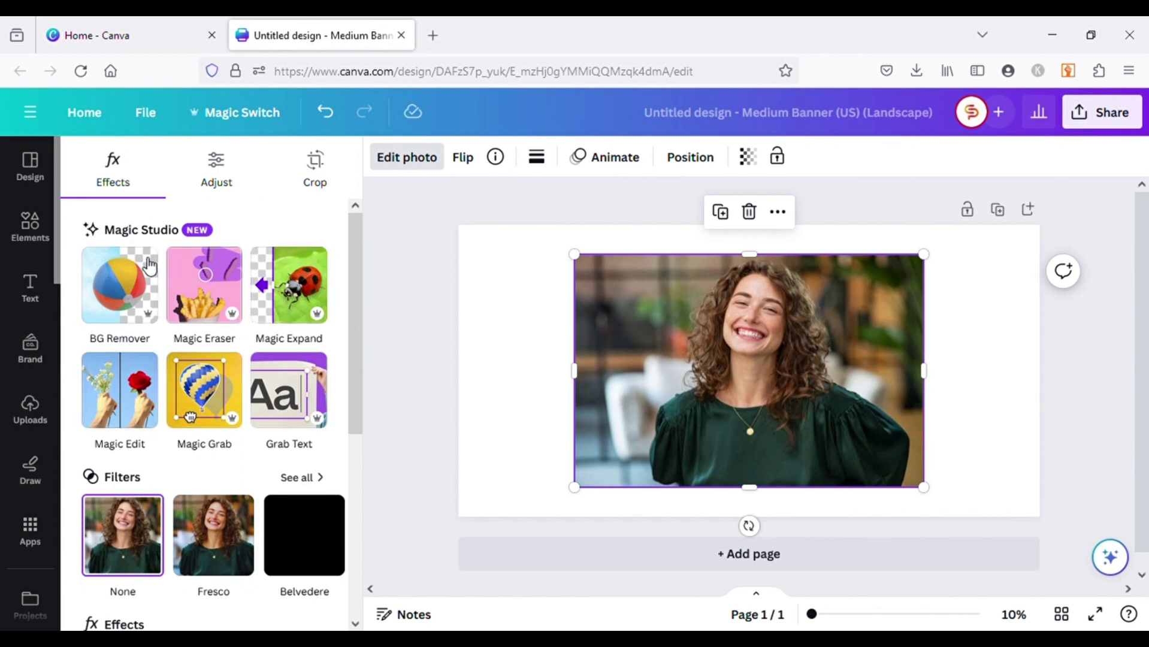
left_click(146, 290)
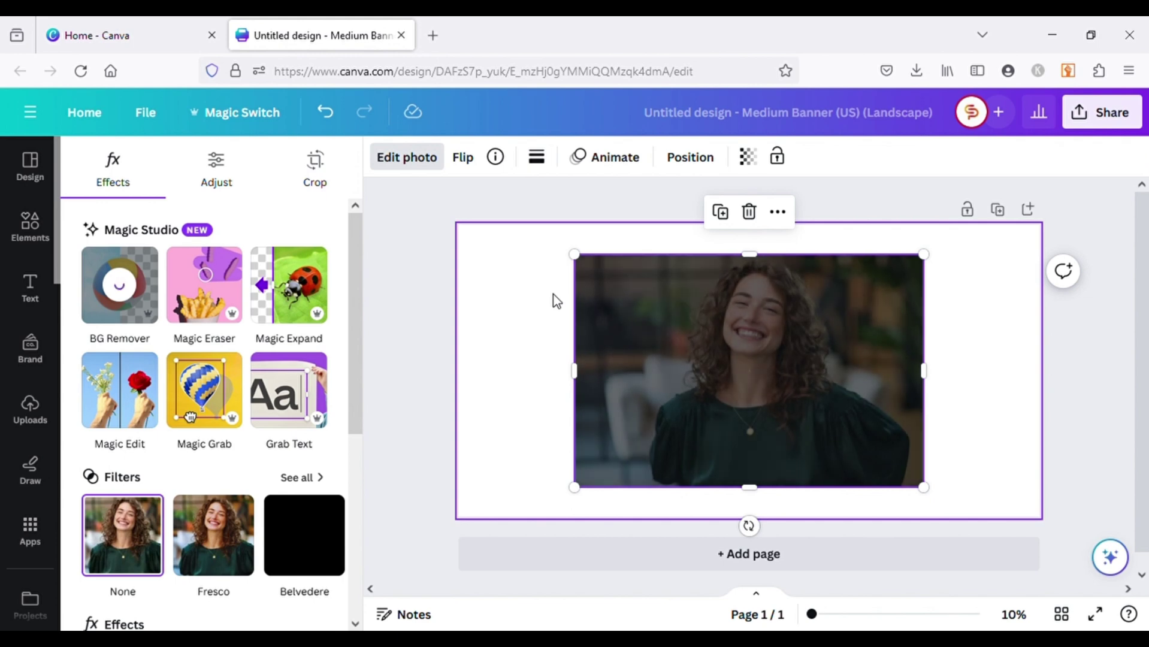
left_click(530, 307)
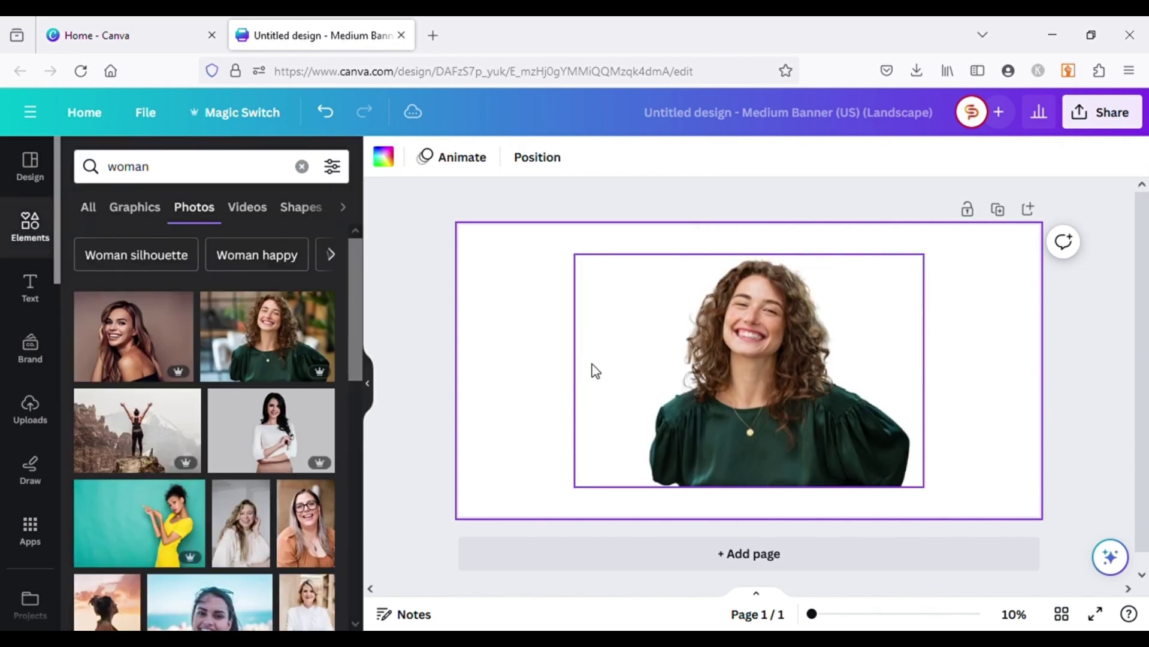
left_click_drag(737, 405, 731, 434)
left_click(472, 371)
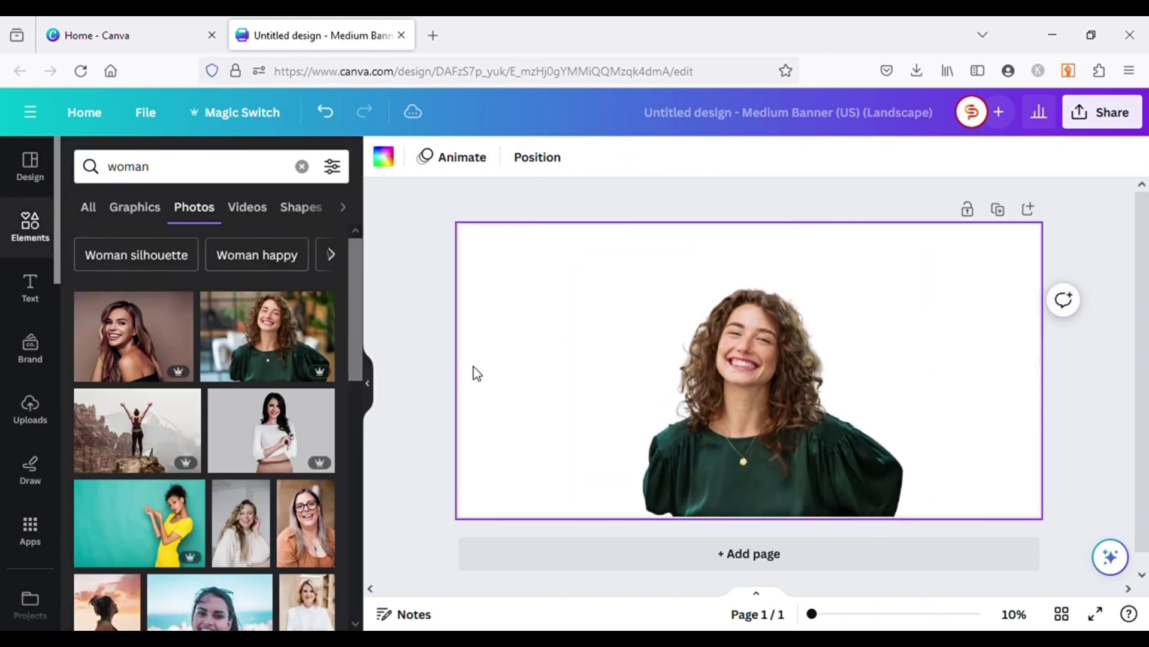
Search 'funky background' and set the pink wavy image as the page background.
left_click(171, 176)
left_click_drag(171, 177, 87, 186)
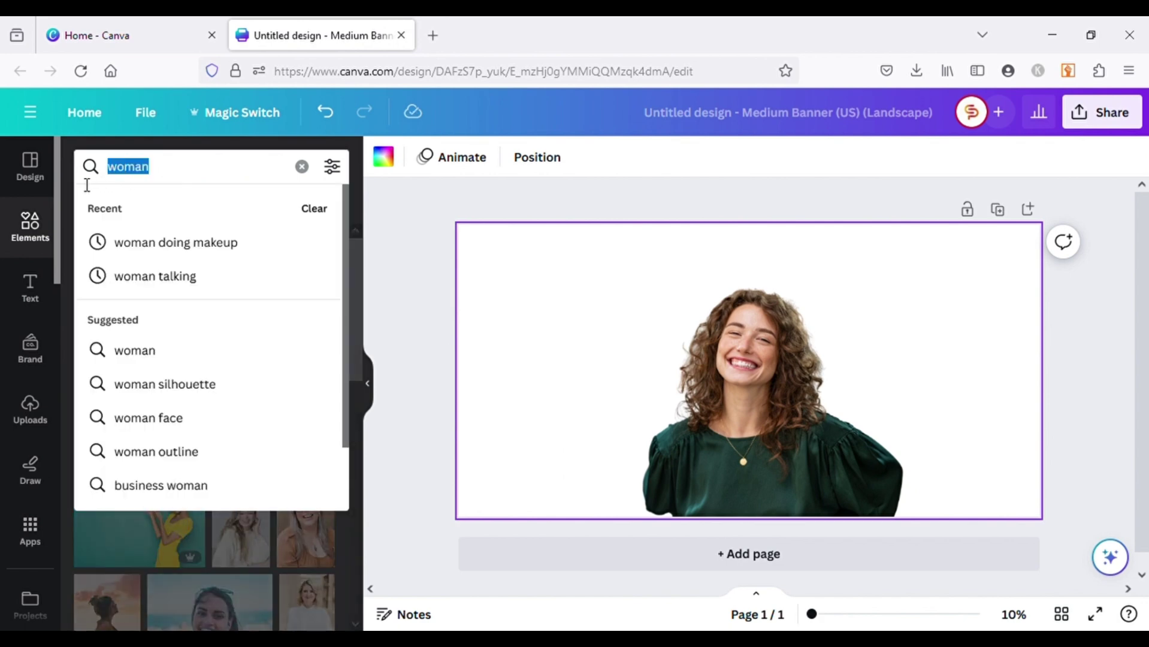
type("funky back")
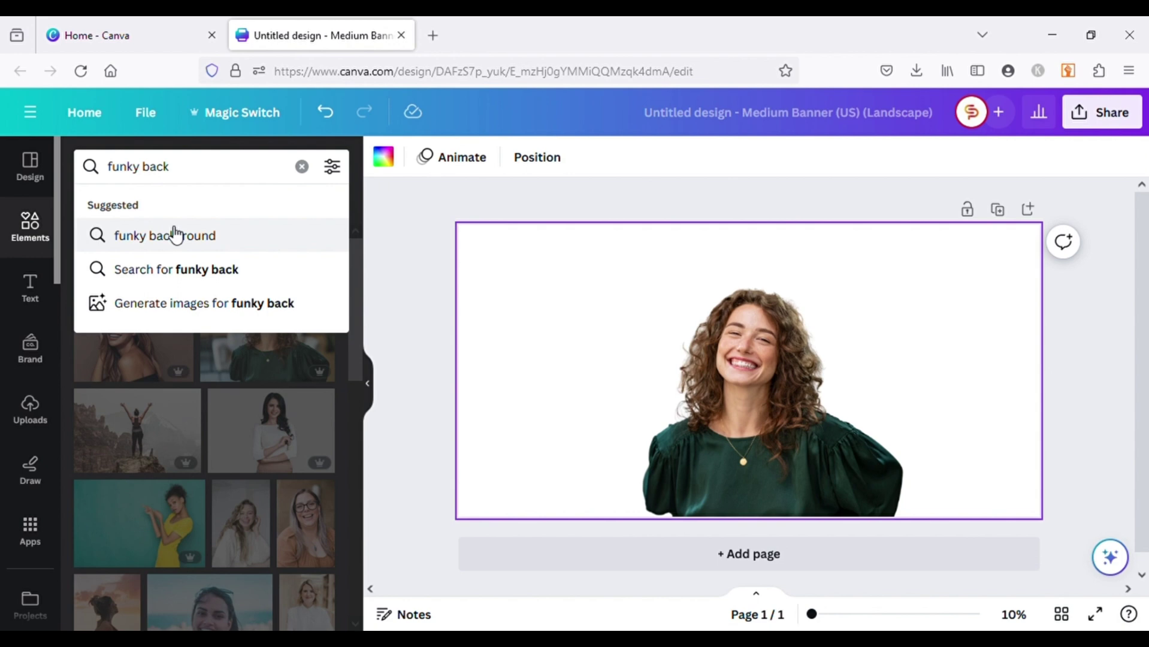
left_click(169, 228)
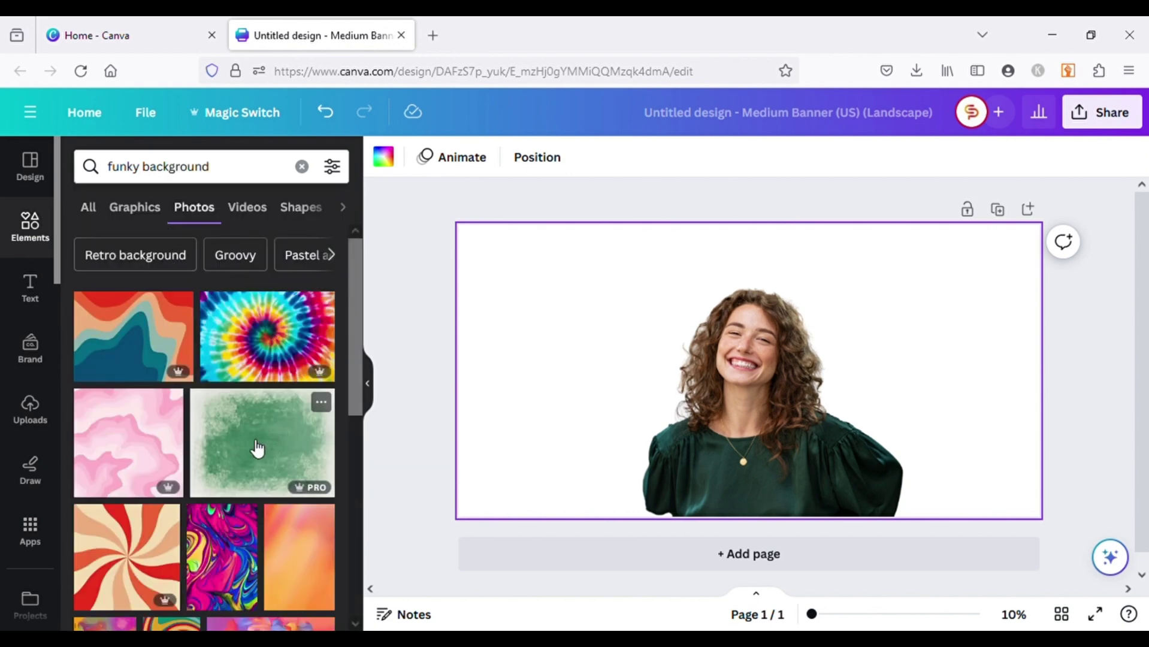
mouse_move(179, 443)
left_mouse_down()
mouse_move(490, 390)
mouse_move(549, 336)
left_mouse_up()
right_click(562, 356)
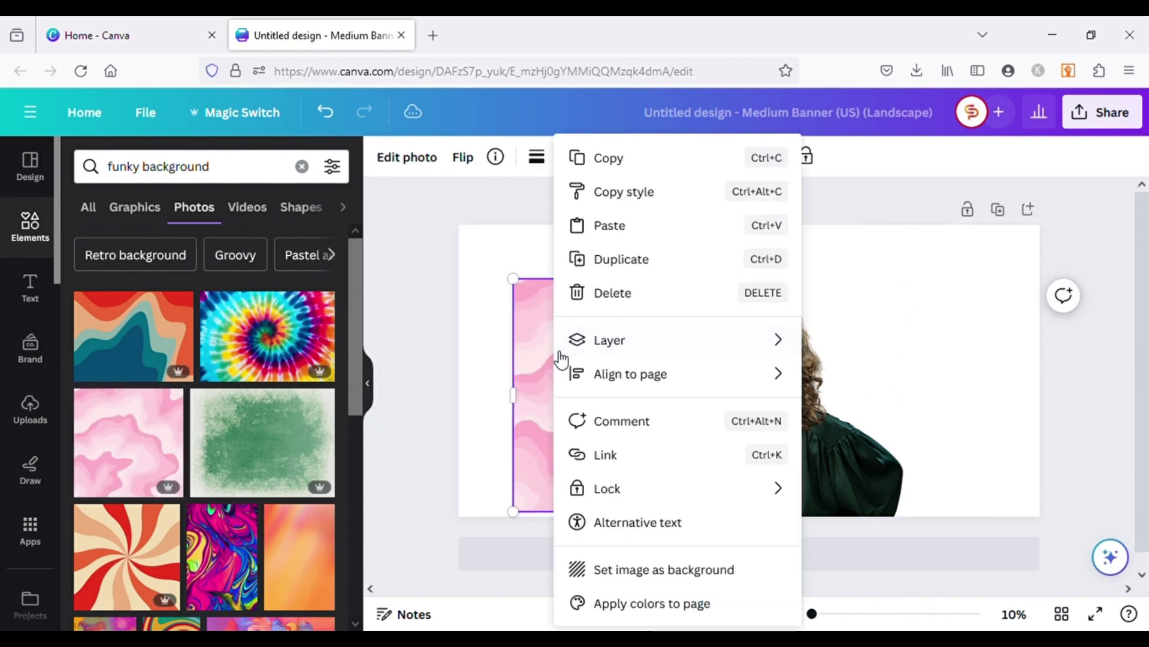
left_click(662, 574)
Enlarge the woman cut-out, shift her right, and replace the background with the green texture.
left_click(780, 424)
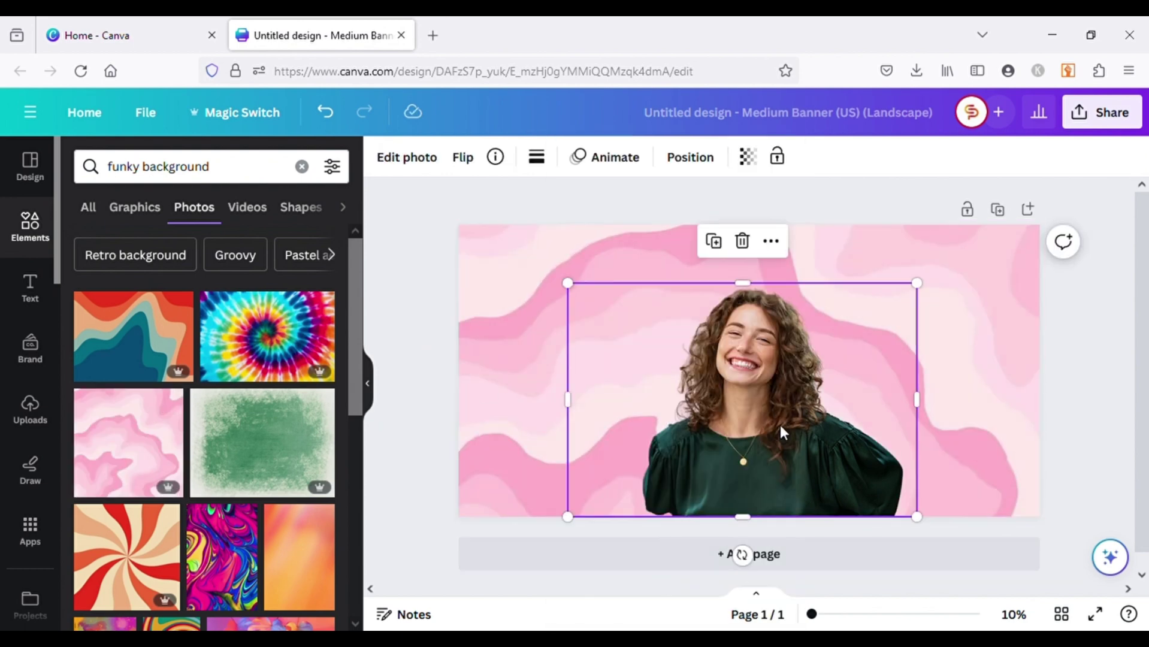
left_click_drag(916, 283, 1006, 252)
mouse_move(861, 402)
left_mouse_down()
mouse_move(893, 413)
mouse_move(882, 401)
left_mouse_up()
left_click(402, 330)
left_click_drag(256, 436, 474, 264)
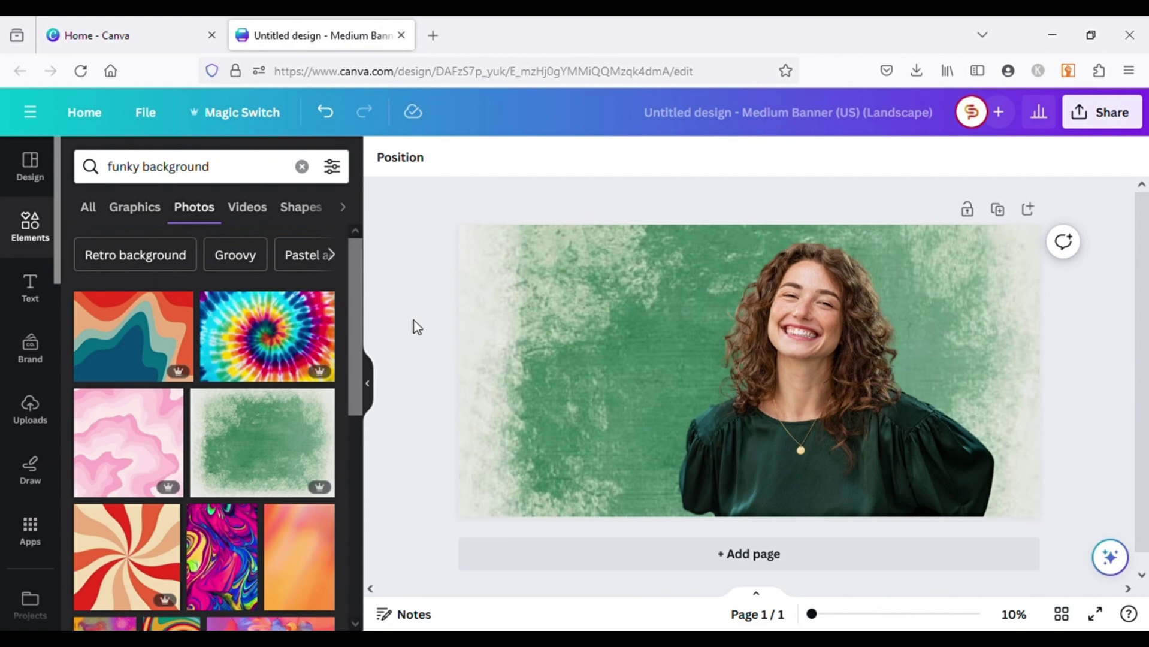
Give the woman a drop shadow with intensity 26 and blur 31, then nudge her lower.
left_click(800, 393)
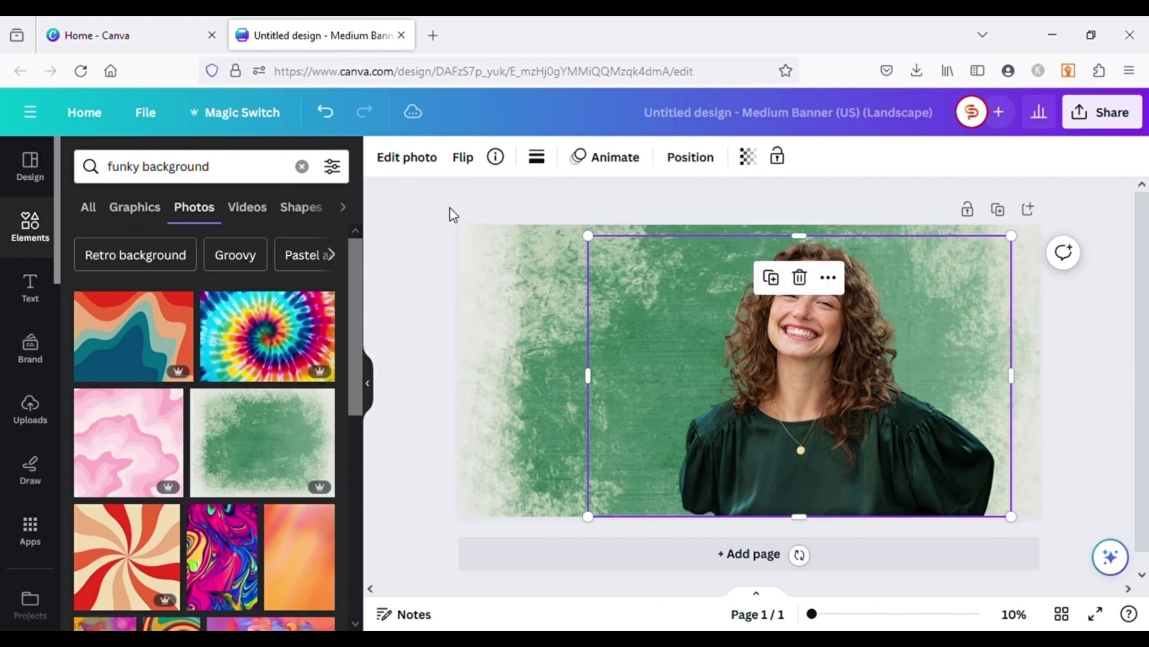
left_click(421, 162)
scroll(340, 456, "down", 5)
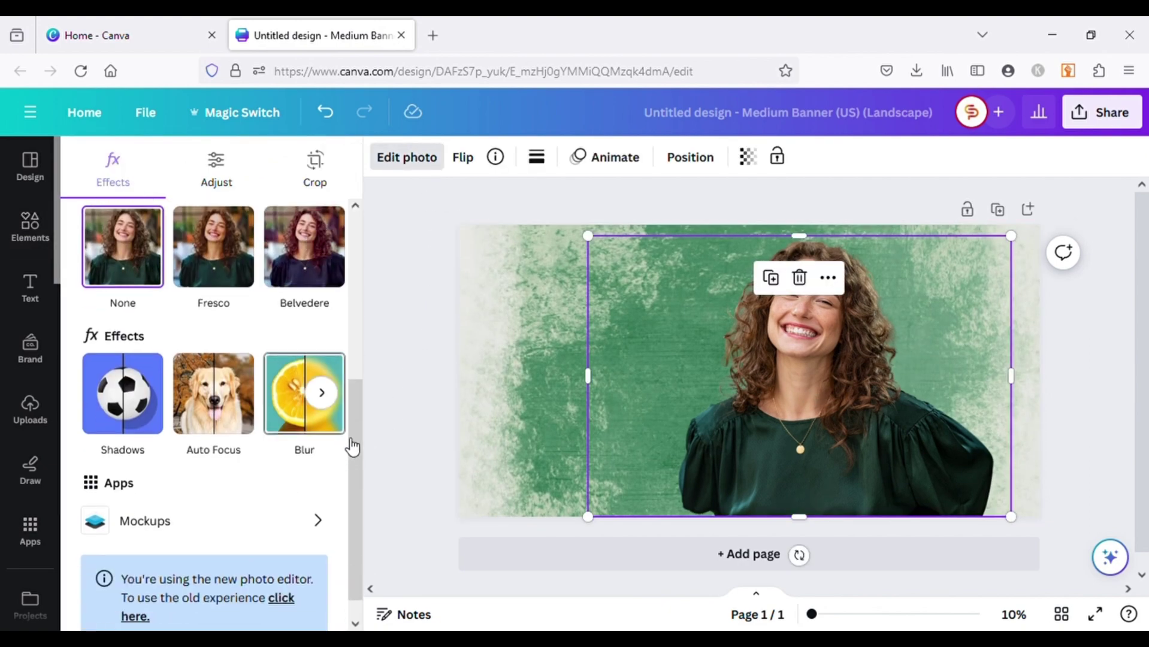
left_click(132, 412)
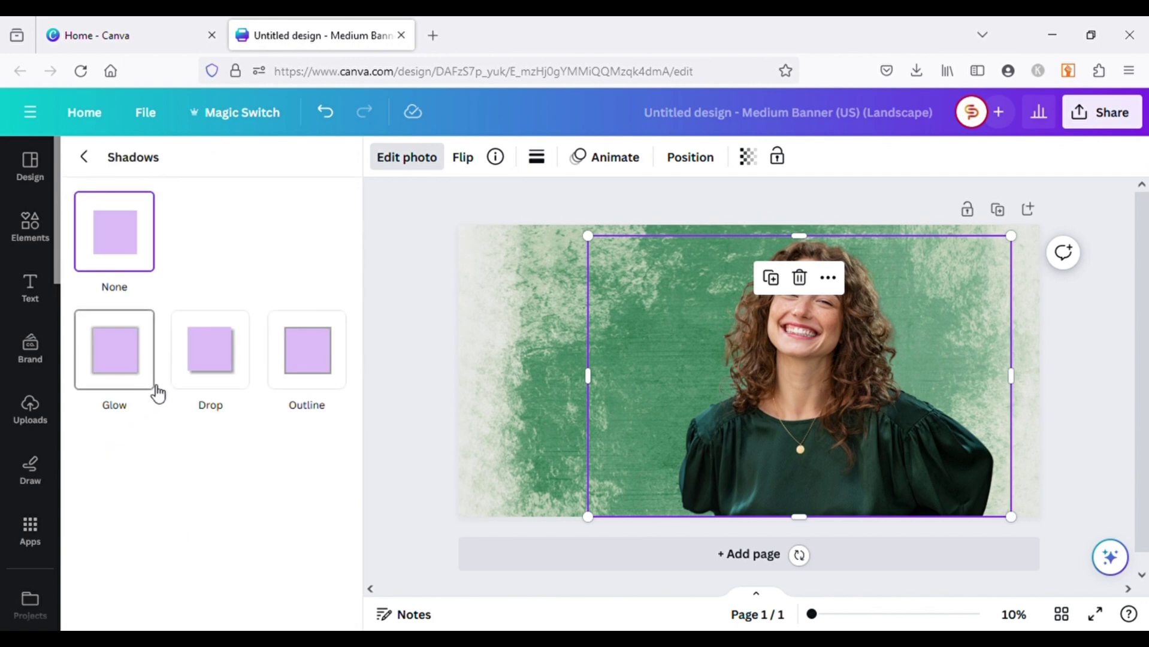
left_click(222, 373)
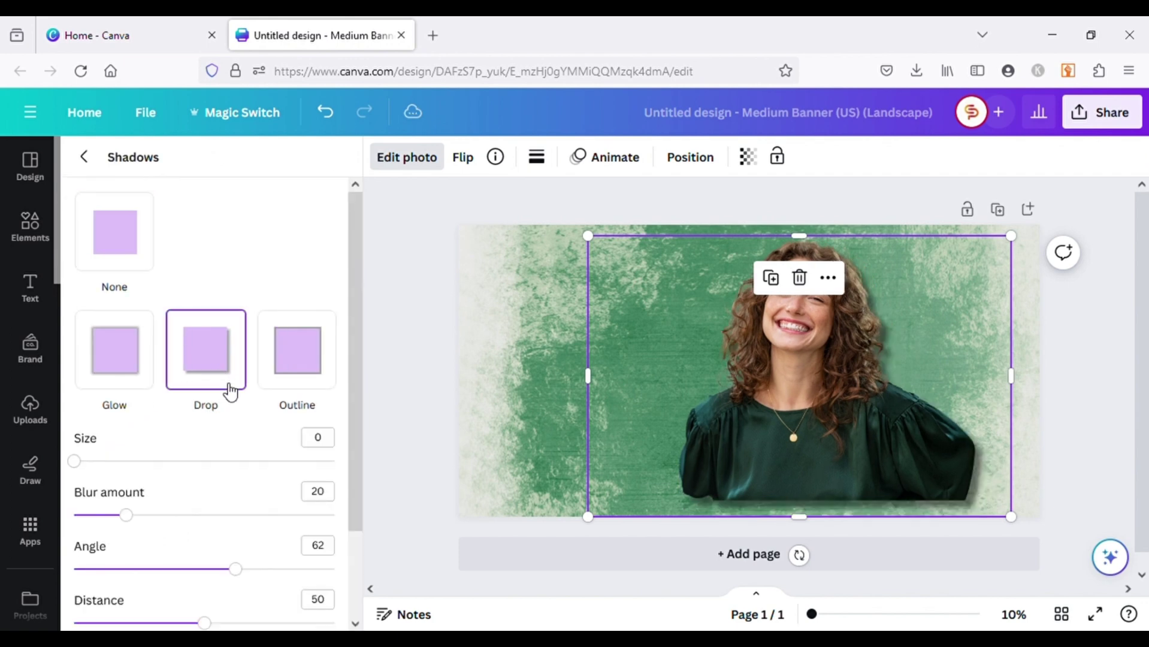
scroll(259, 513, "down", 2)
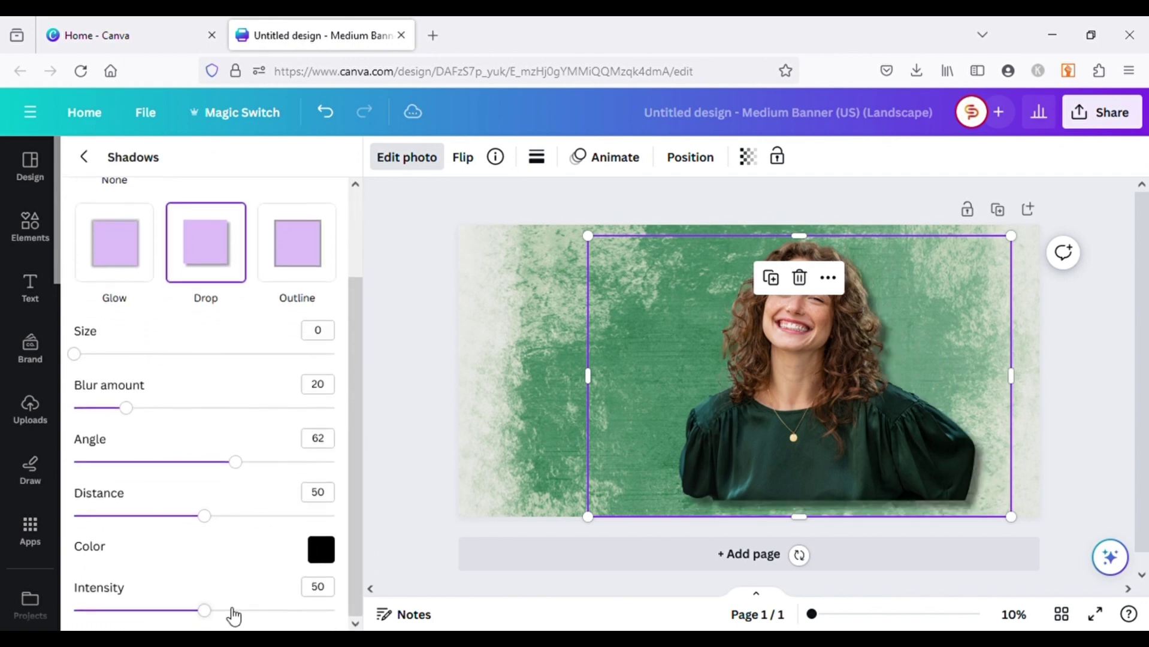
left_click_drag(195, 612, 142, 611)
left_click_drag(136, 421, 171, 421)
left_click_drag(803, 390, 792, 422)
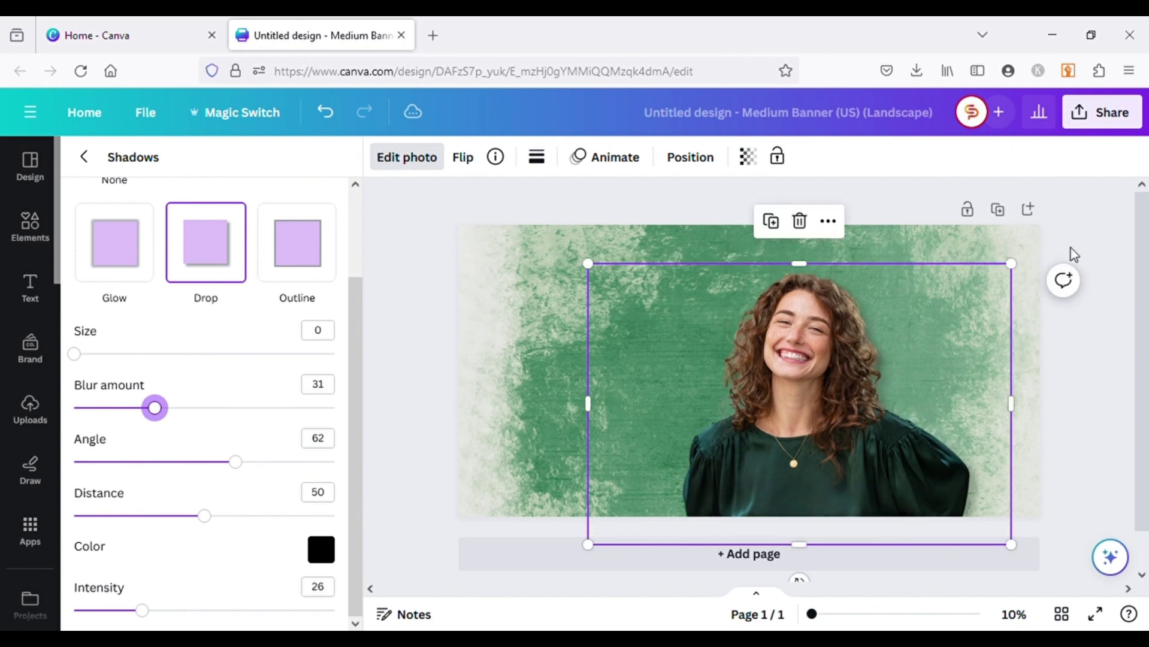
left_click(464, 312)
Raise the green background image's Brightness to 27 in the Adjust settings.
left_click(429, 274)
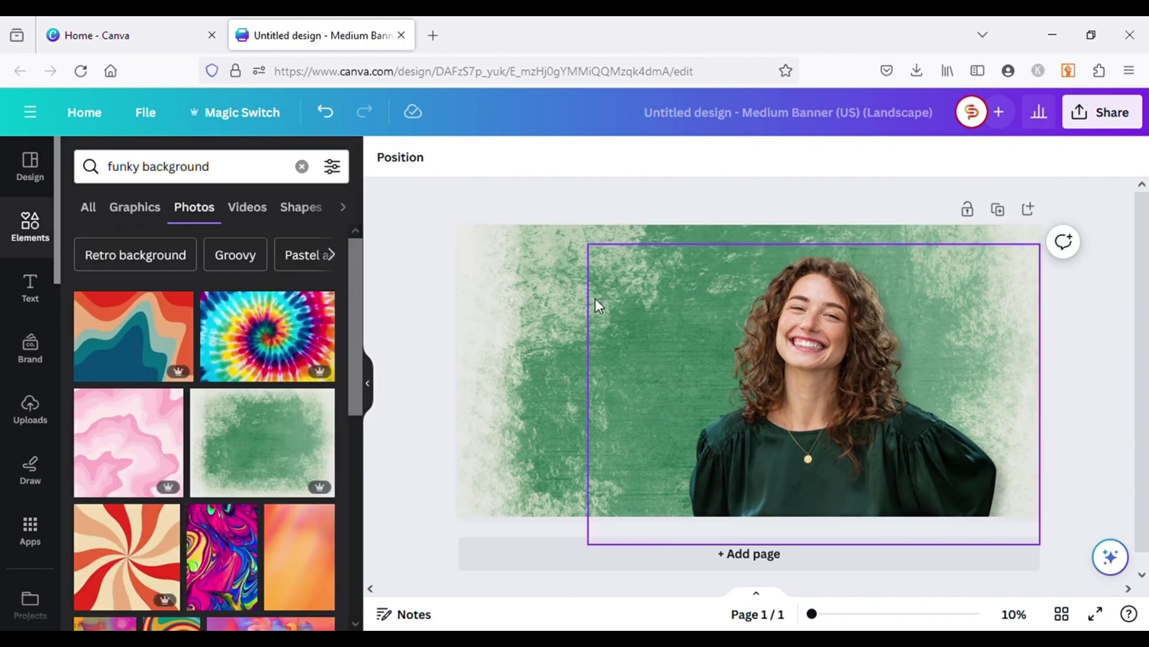
left_click(535, 283)
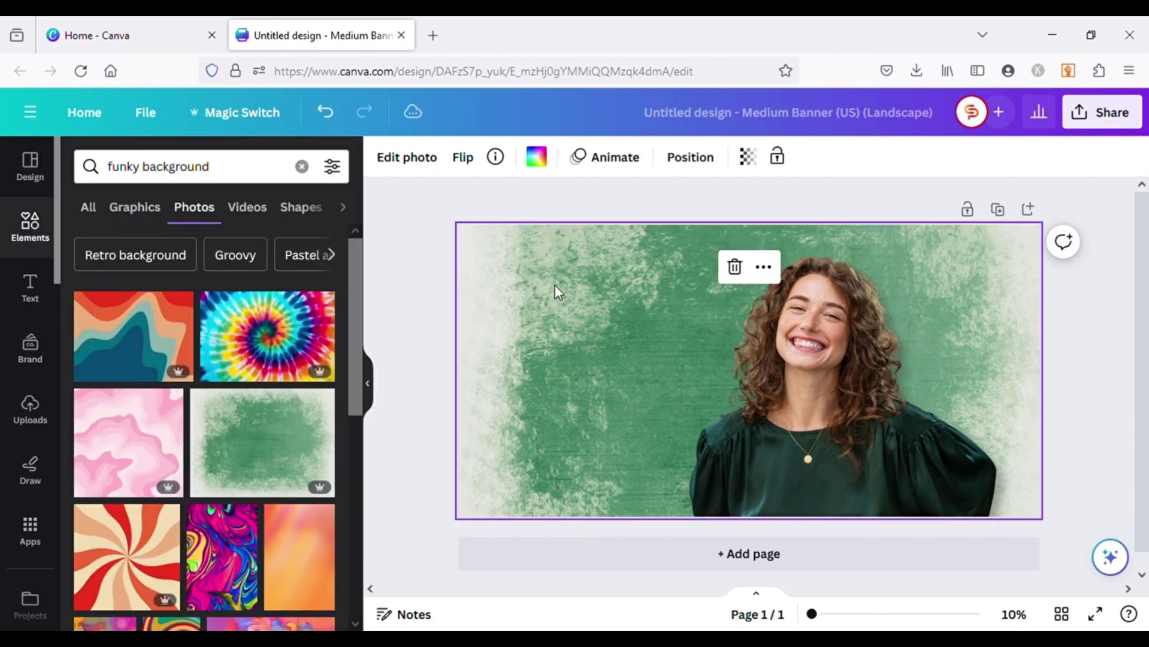
left_click(416, 166)
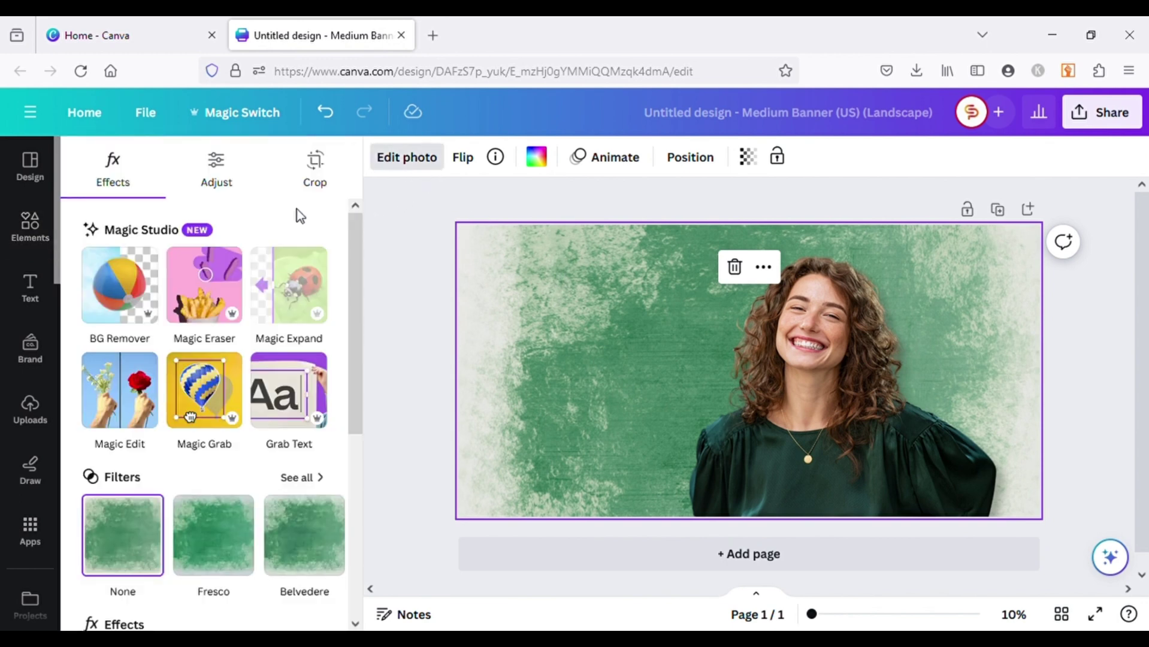
left_click(223, 177)
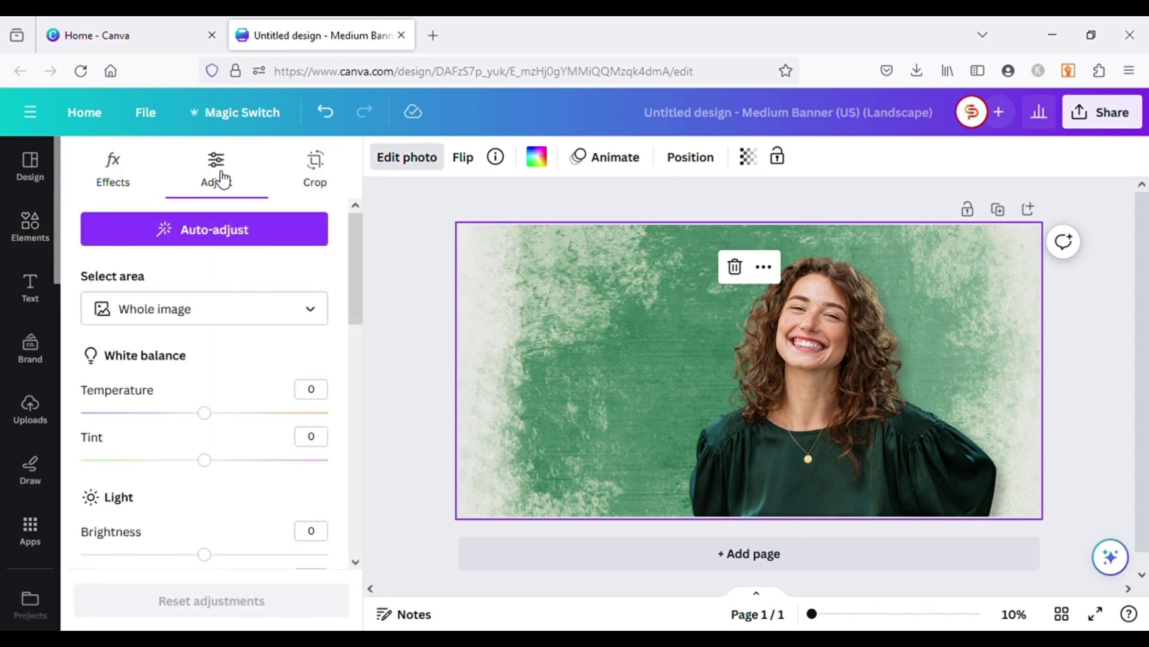
scroll(282, 353, "down", 3)
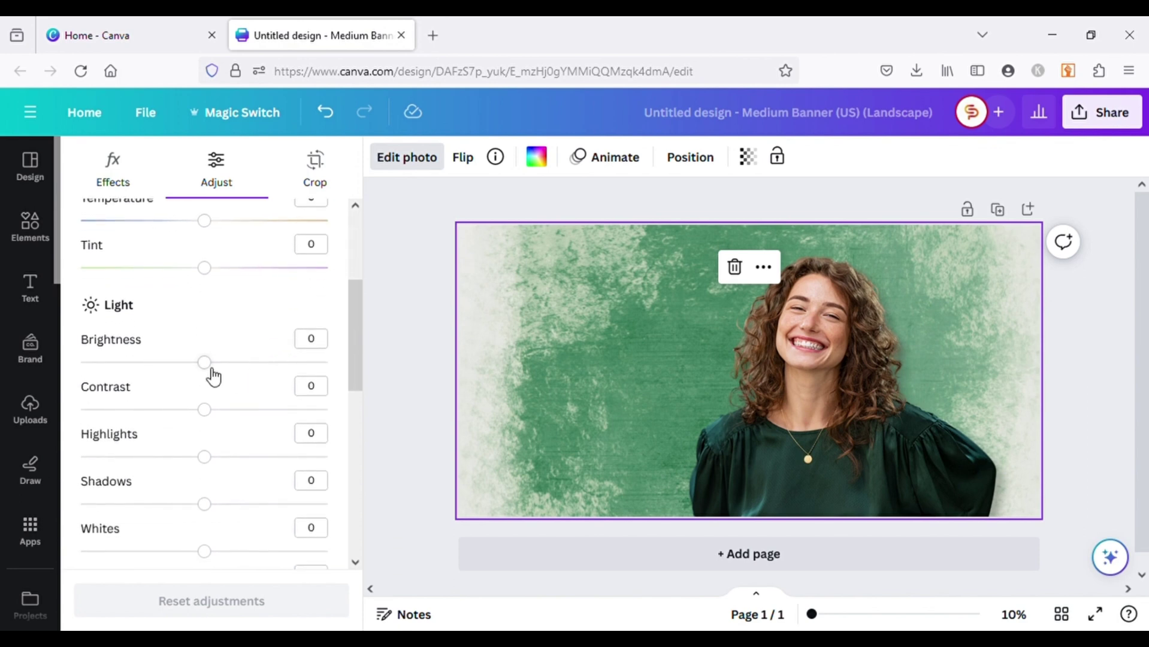
left_click_drag(214, 376, 235, 376)
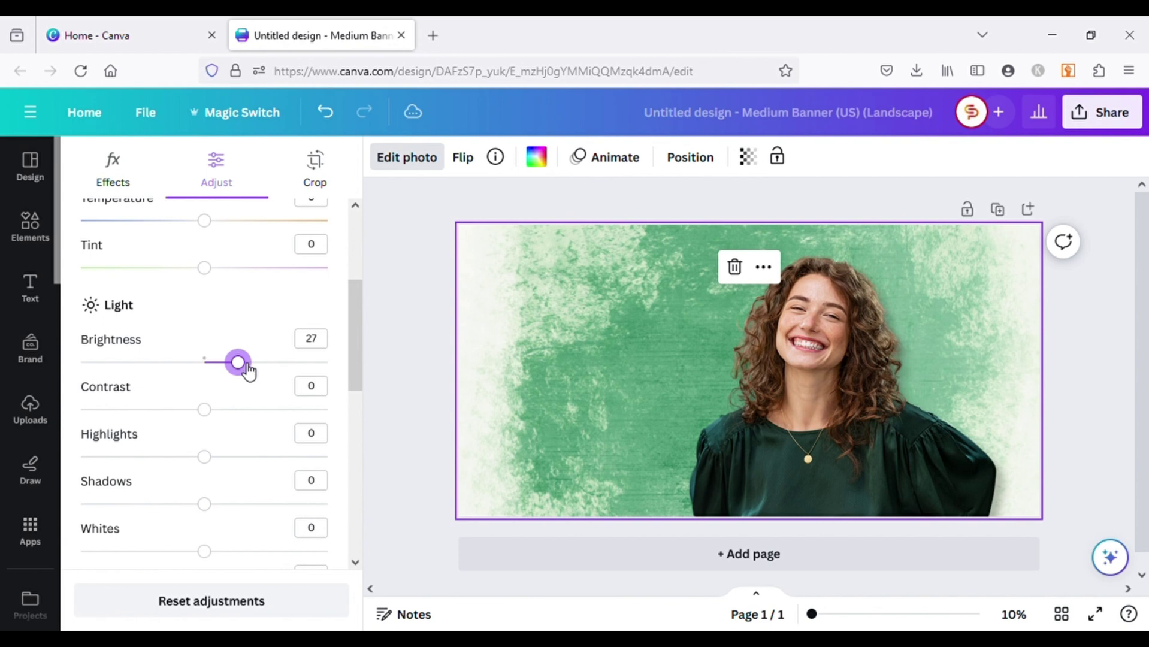
left_click(402, 365)
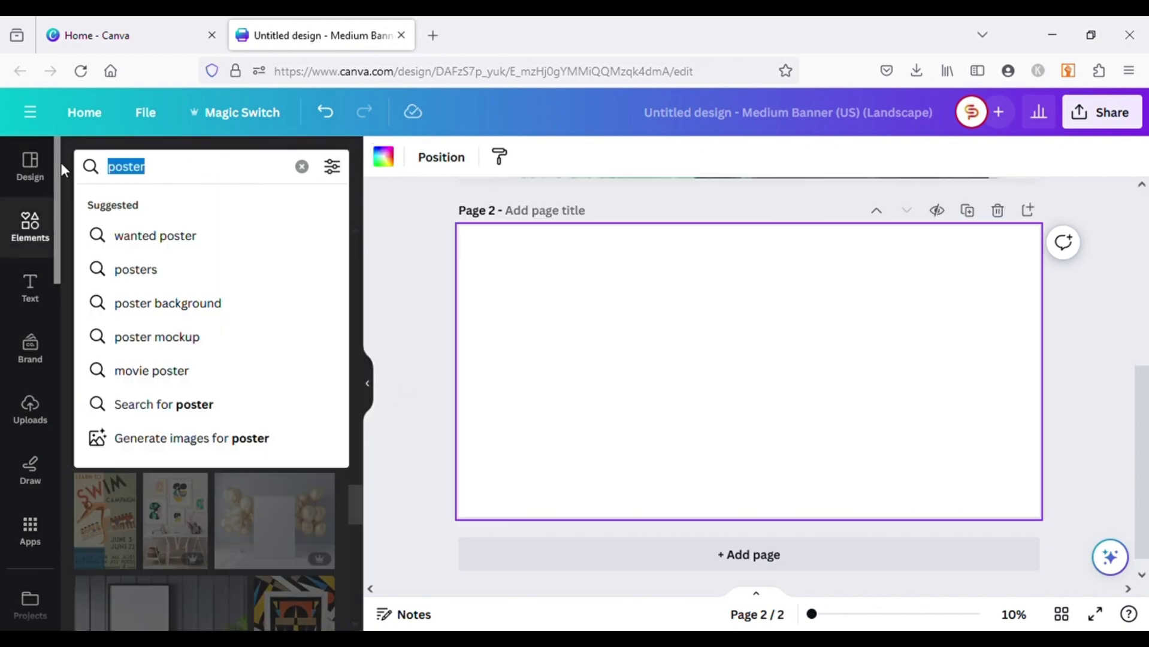
Search 'candle' and place the dried-flowers candle photo on page 2 at full height, centred.
type("candle")
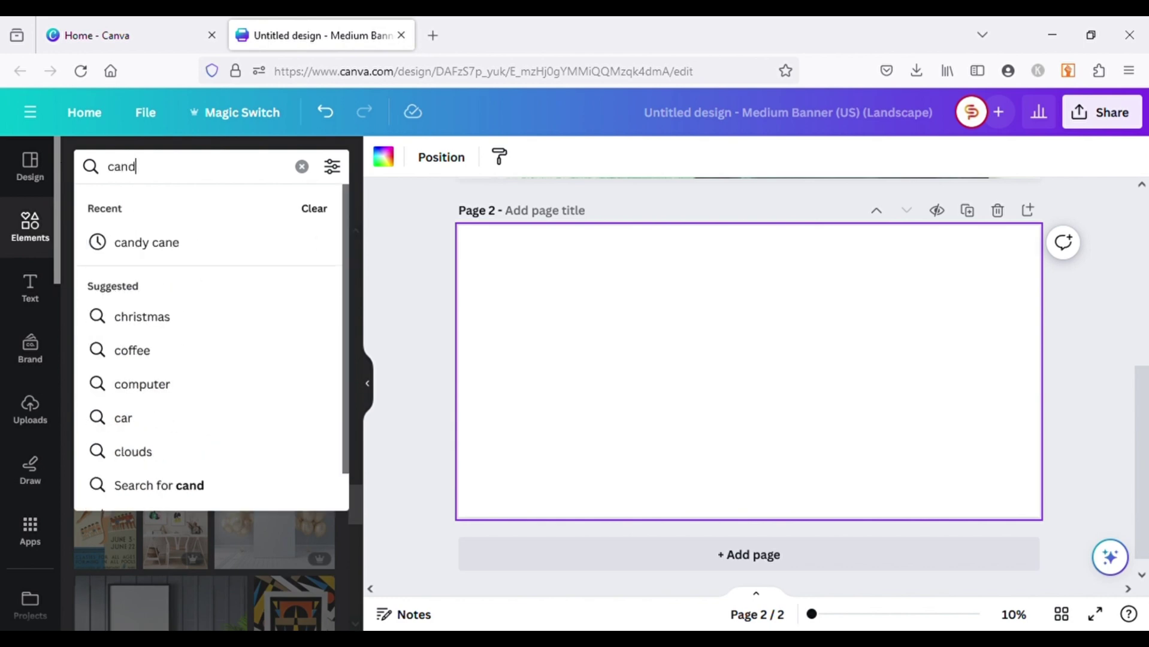
key("Return")
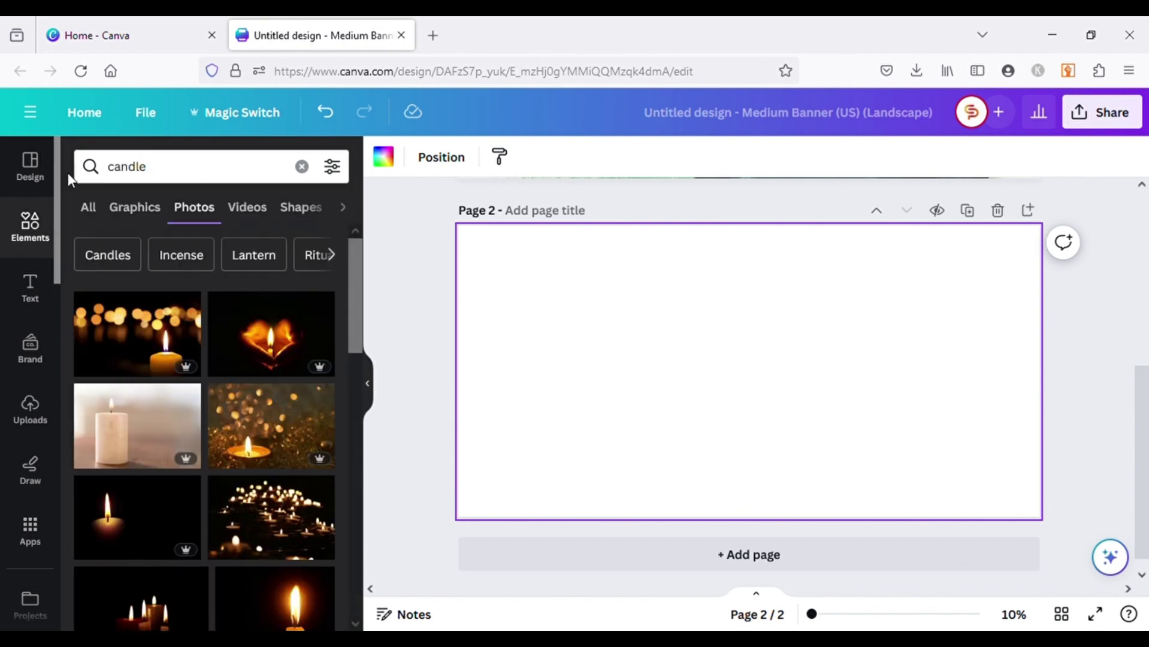
scroll(193, 363, "down", 5)
scroll(192, 362, "down", 10)
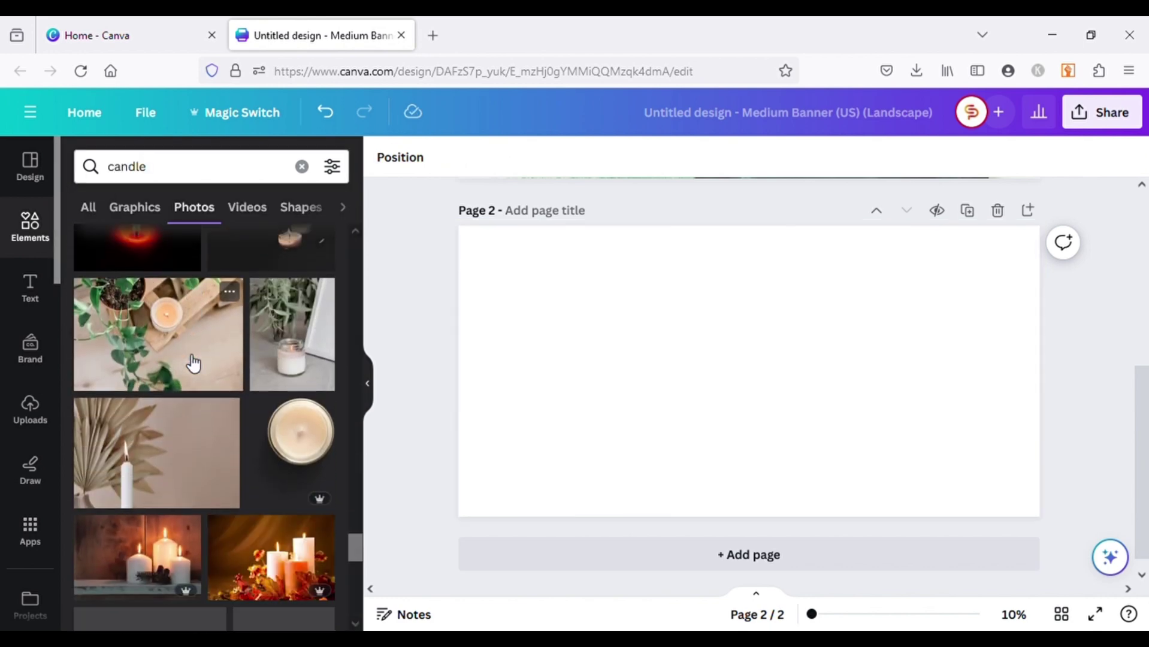
scroll(193, 363, "down", 3)
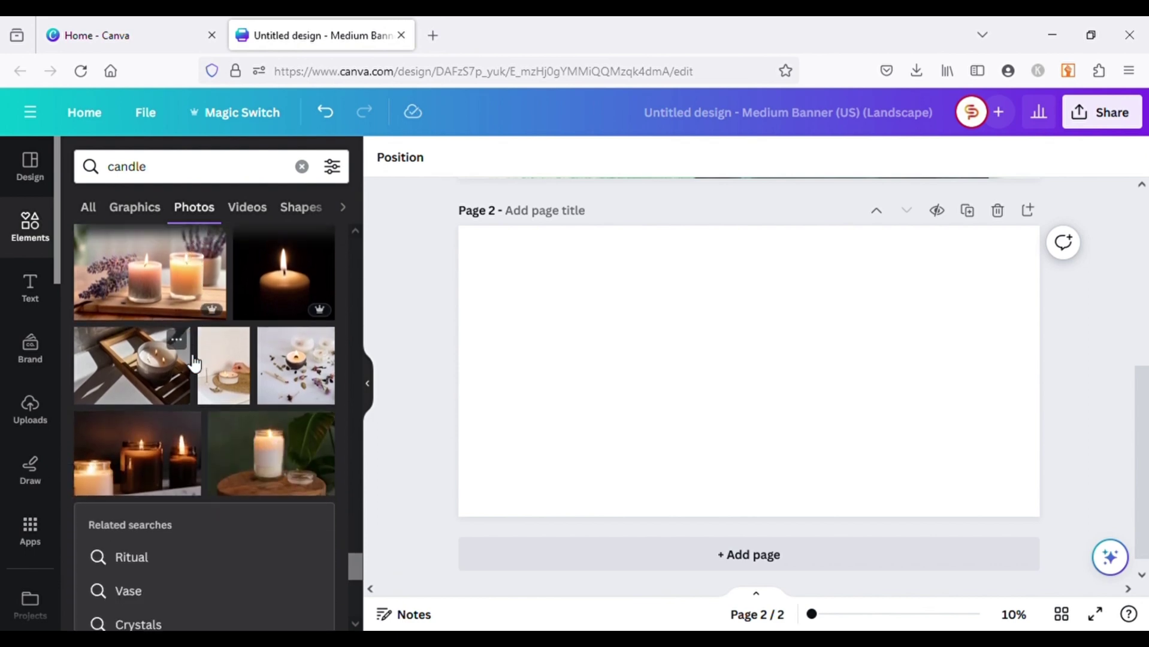
left_click(288, 360)
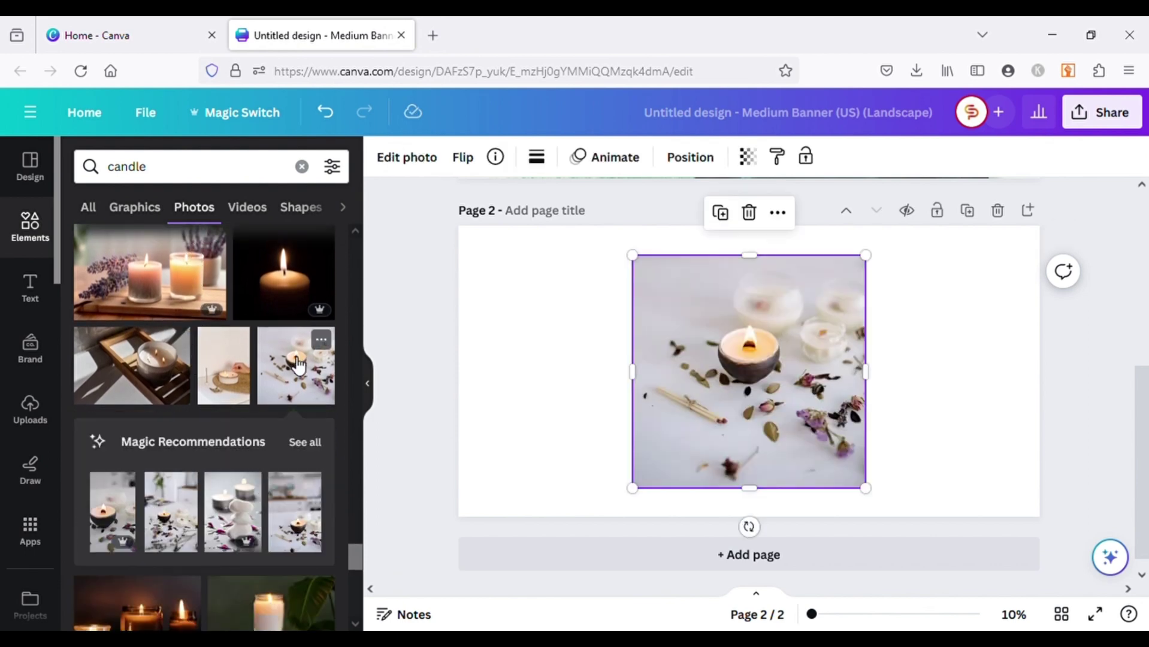
left_click_drag(789, 429, 685, 399)
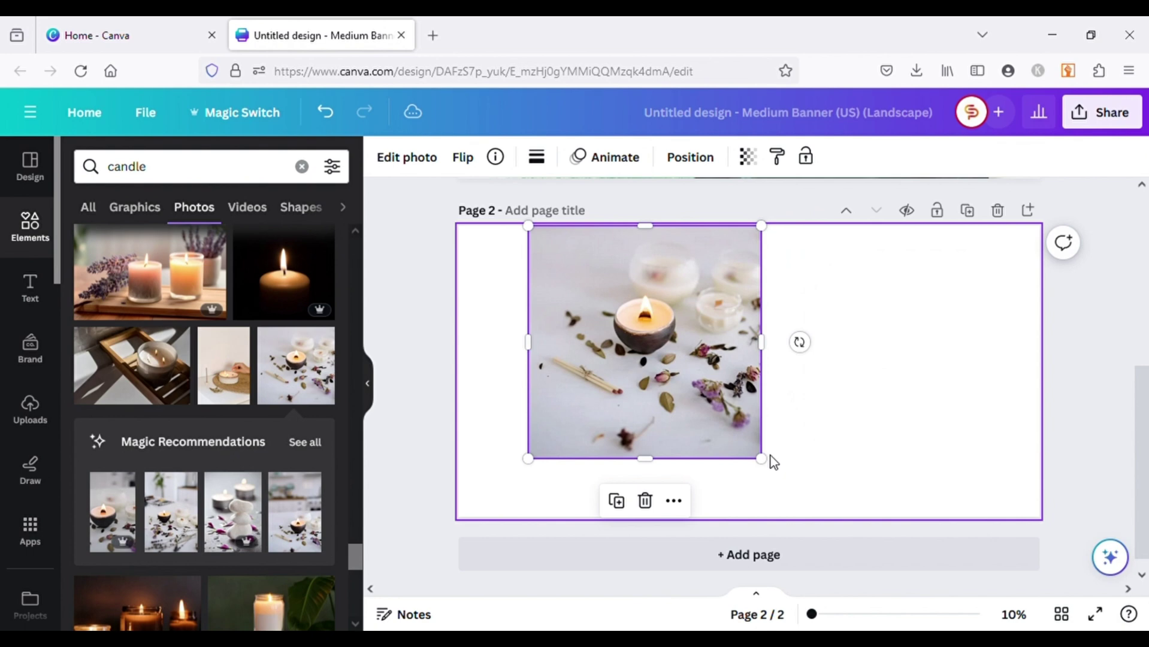
left_click_drag(771, 464, 846, 502)
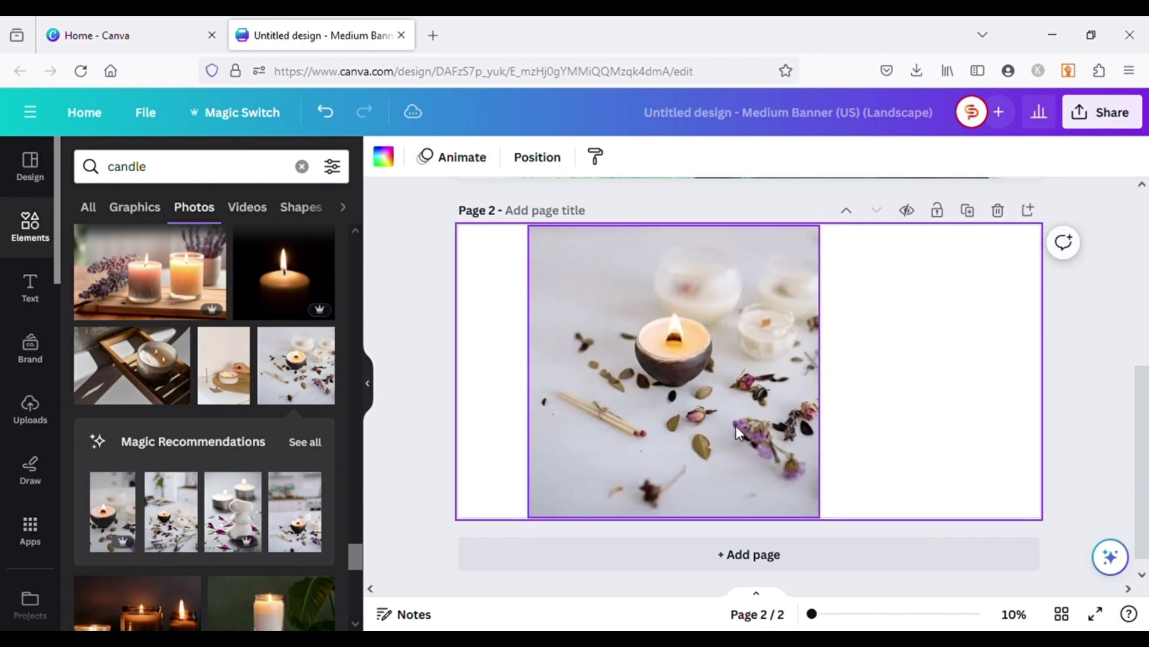
left_click_drag(735, 425, 781, 369)
scroll(780, 369, "up", 1)
scroll(781, 363, "up", 1)
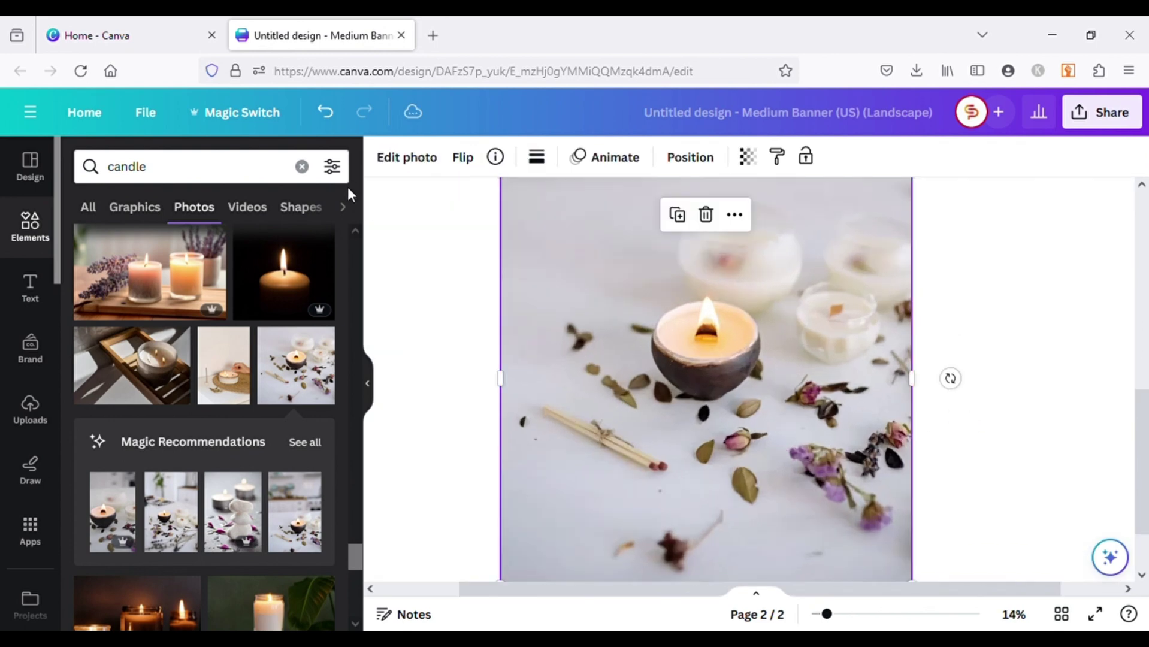
Magic Eraser at brush size 28 to wipe the dried rose, leaf and matches from the candle photo.
left_click(412, 163)
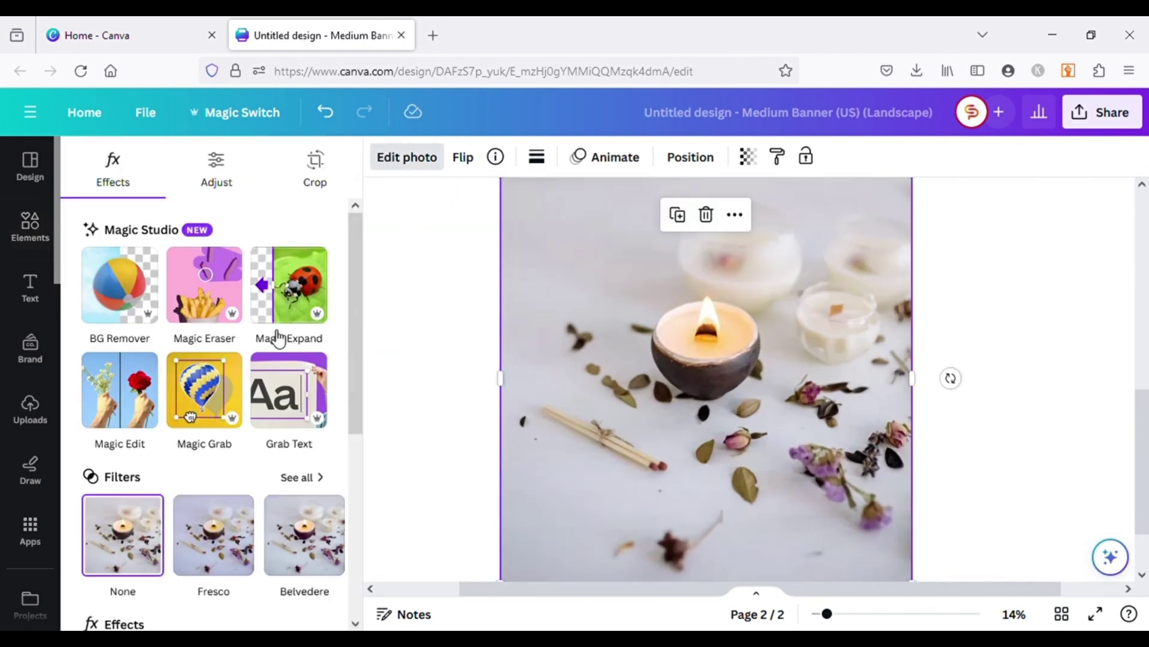
left_click(207, 286)
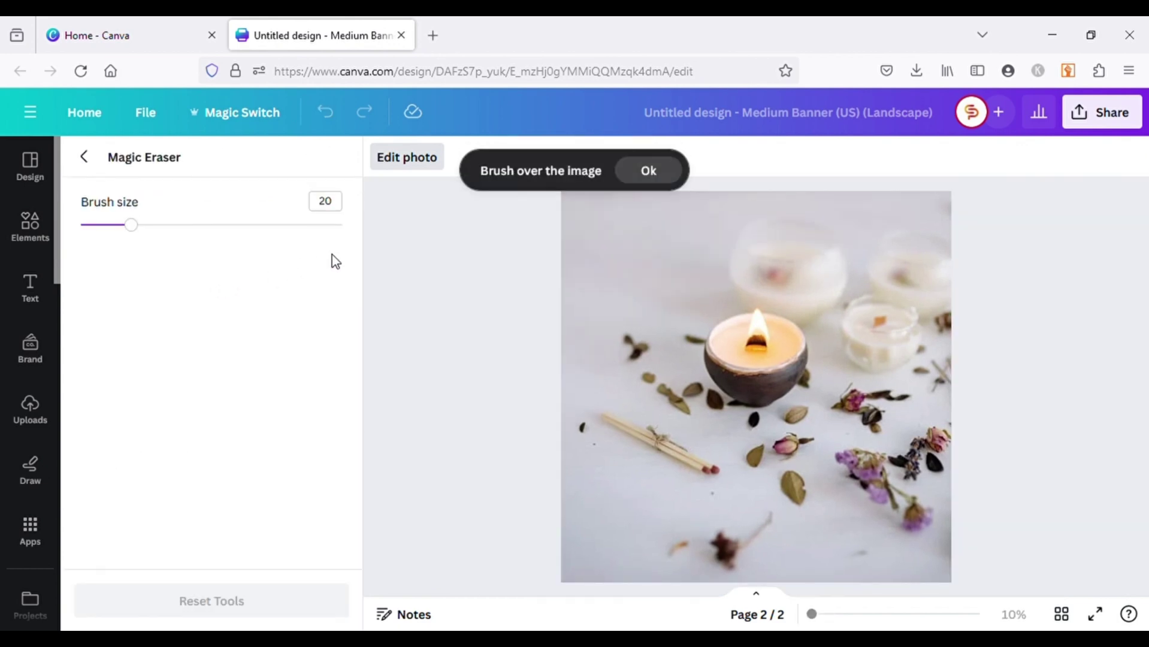
left_click_drag(139, 227, 154, 228)
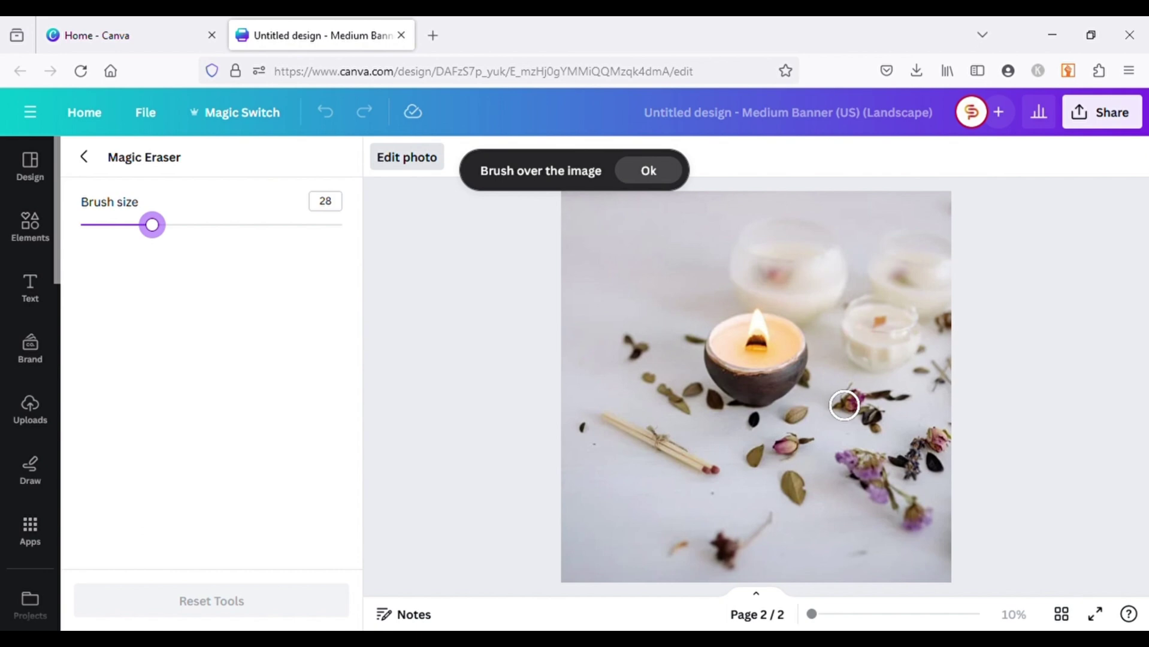
mouse_move(844, 406)
left_mouse_down()
mouse_move(884, 396)
mouse_move(874, 412)
left_mouse_up()
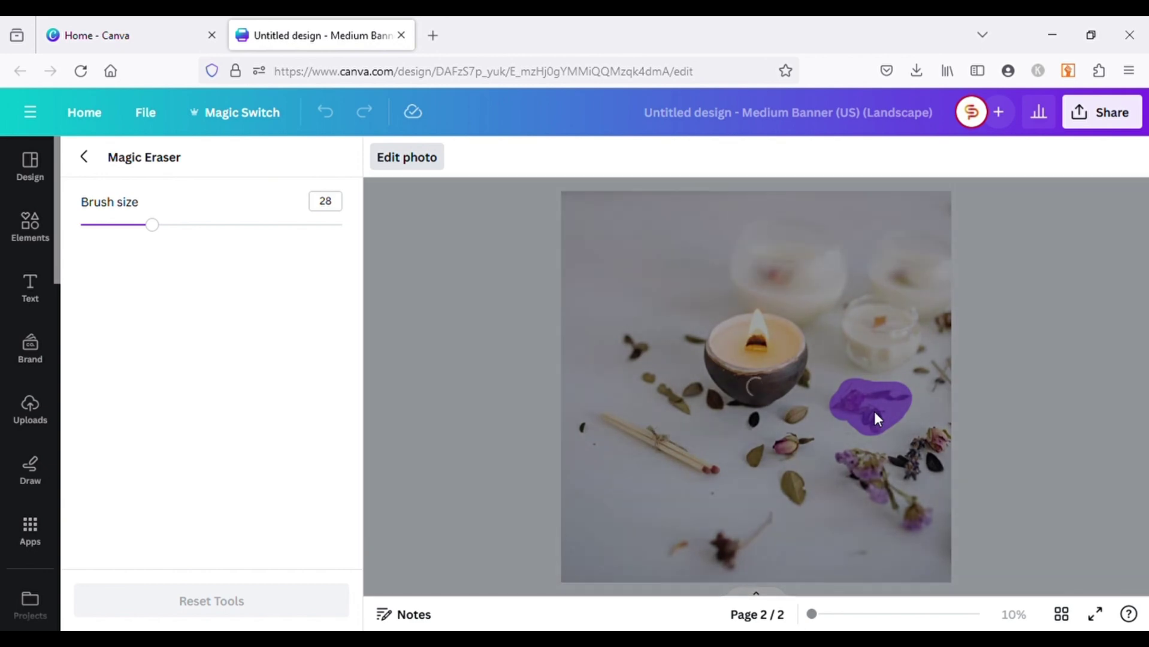
mouse_move(832, 404)
left_mouse_down()
mouse_move(883, 413)
mouse_move(873, 412)
left_mouse_up()
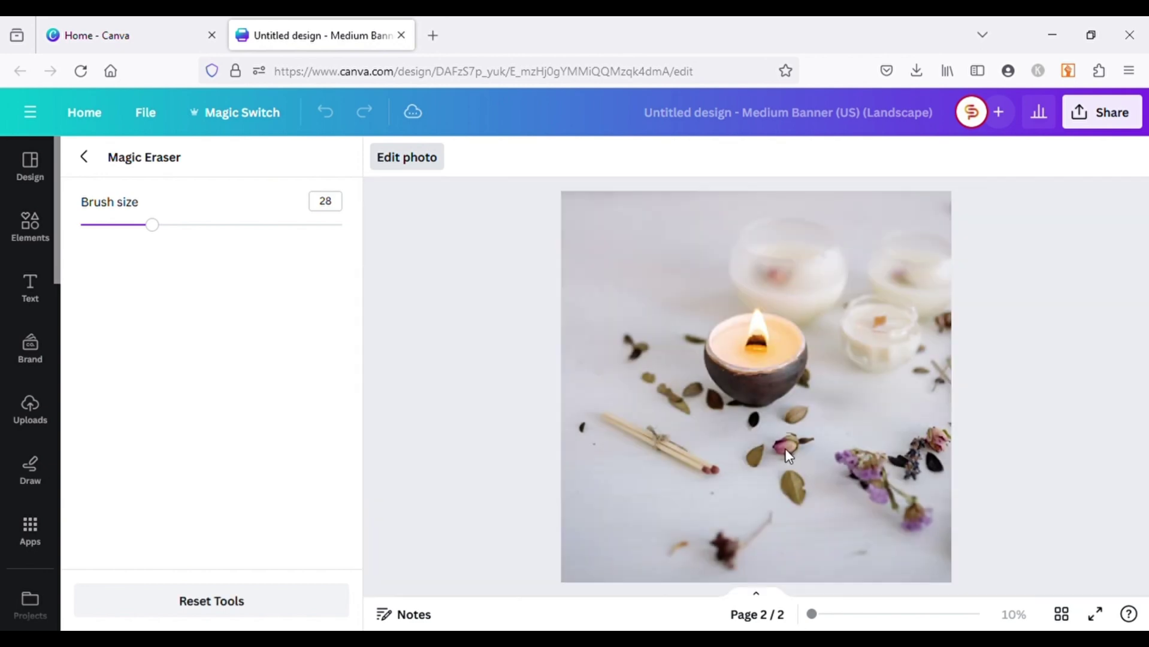
left_click_drag(795, 496, 789, 476)
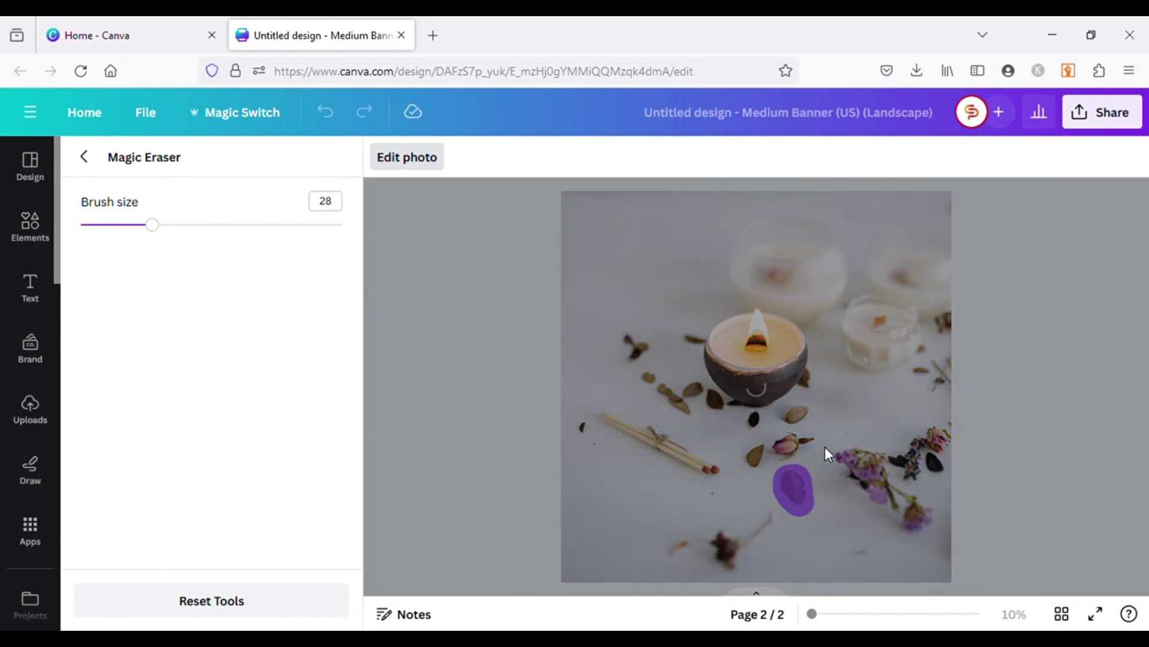
mouse_move(714, 470)
left_mouse_down()
mouse_move(626, 424)
mouse_move(591, 424)
mouse_move(710, 467)
left_mouse_up()
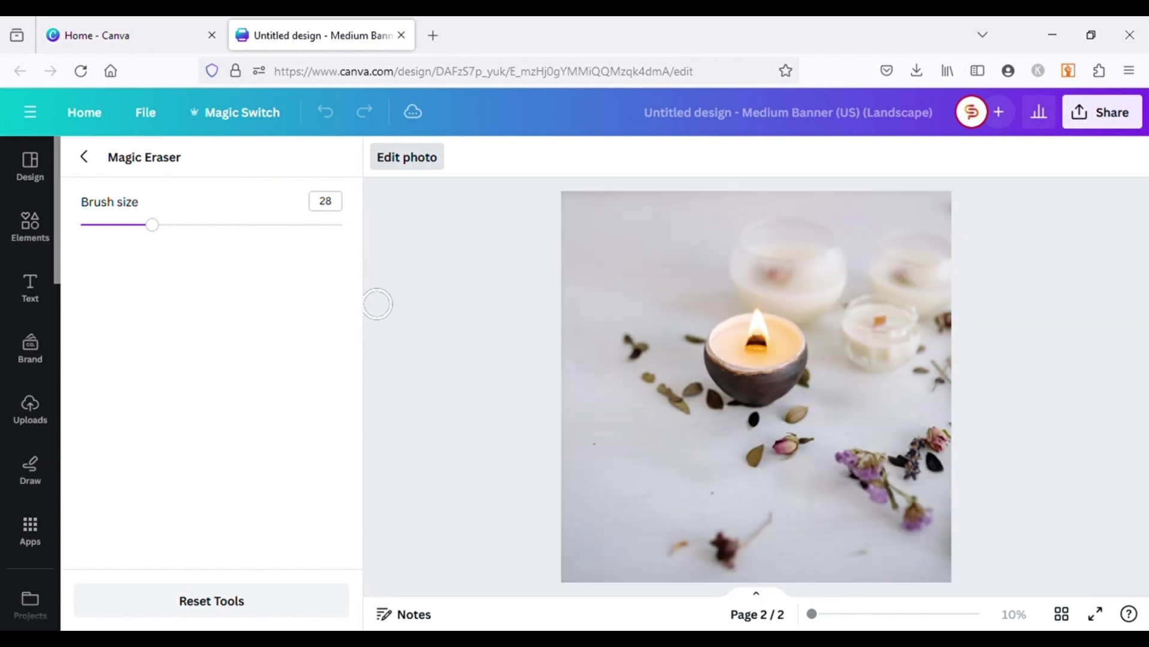
left_click(95, 166)
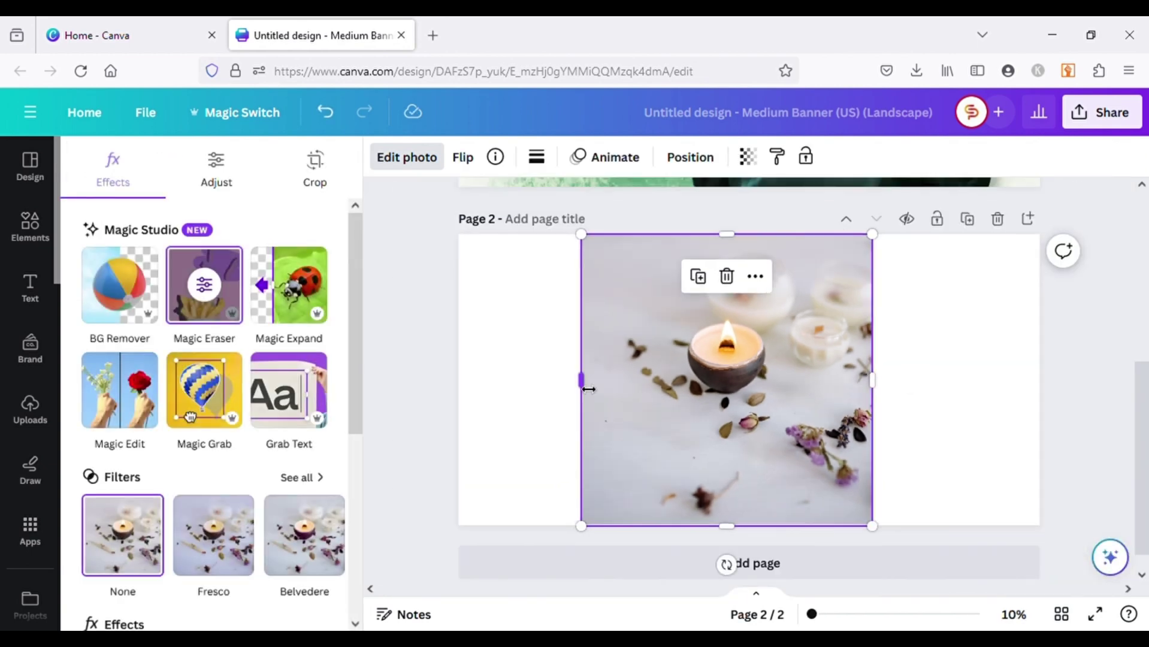
left_click(945, 405)
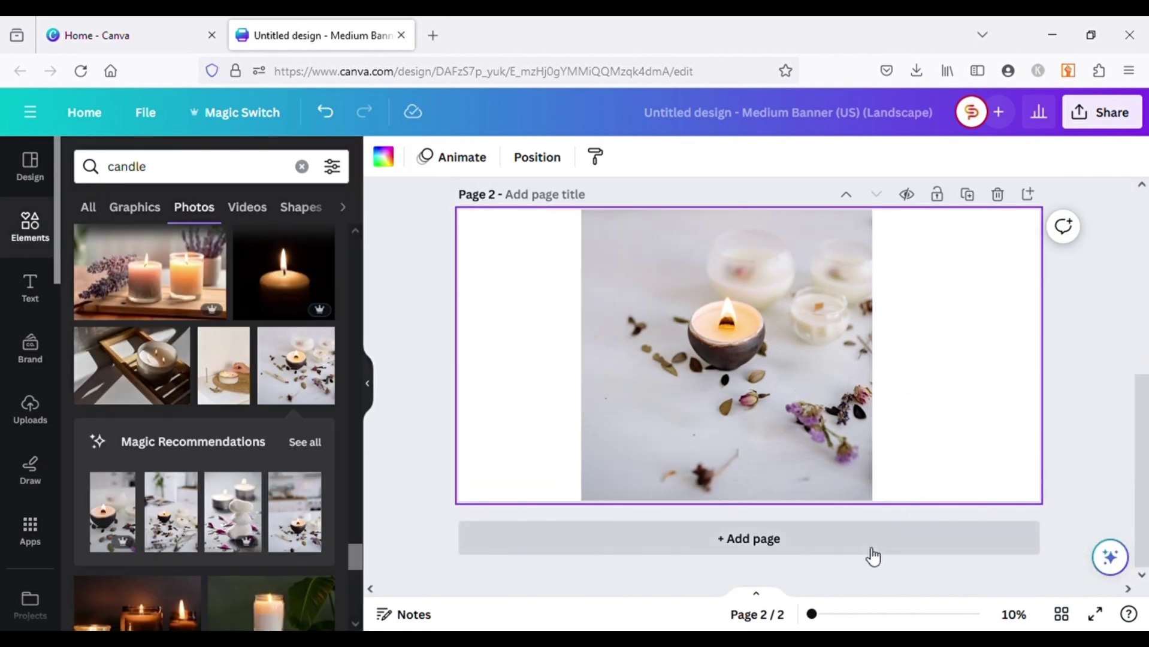
Add a third page and show all photo results for 'woman'.
left_click(708, 542)
left_click(221, 177)
type("woman")
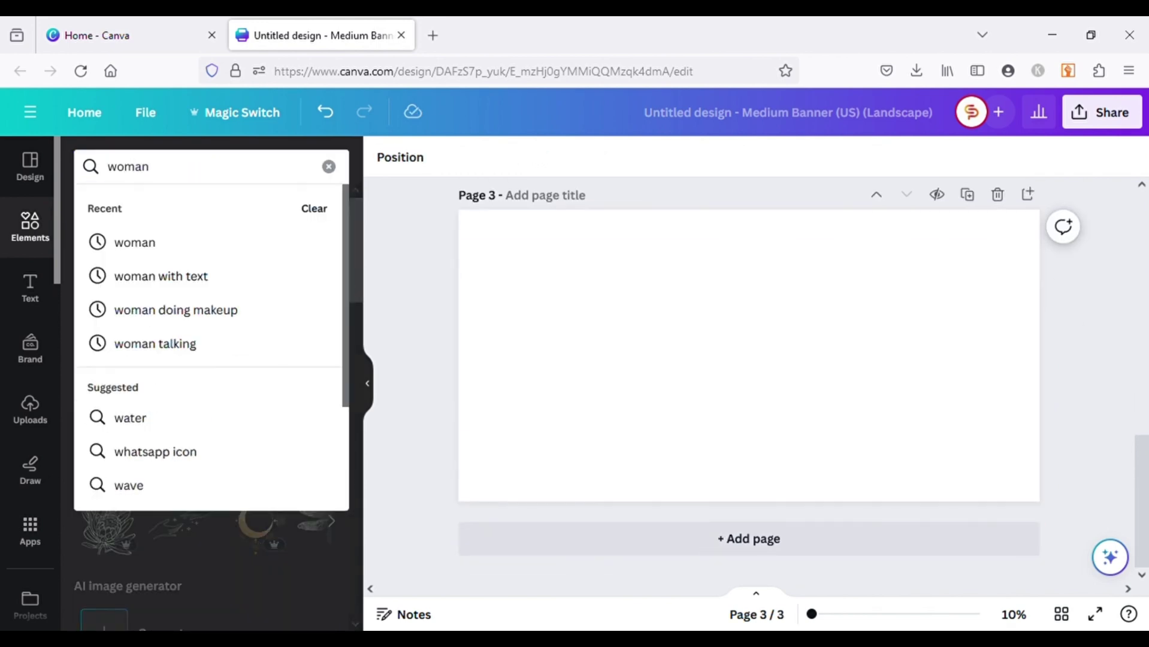
key("Return")
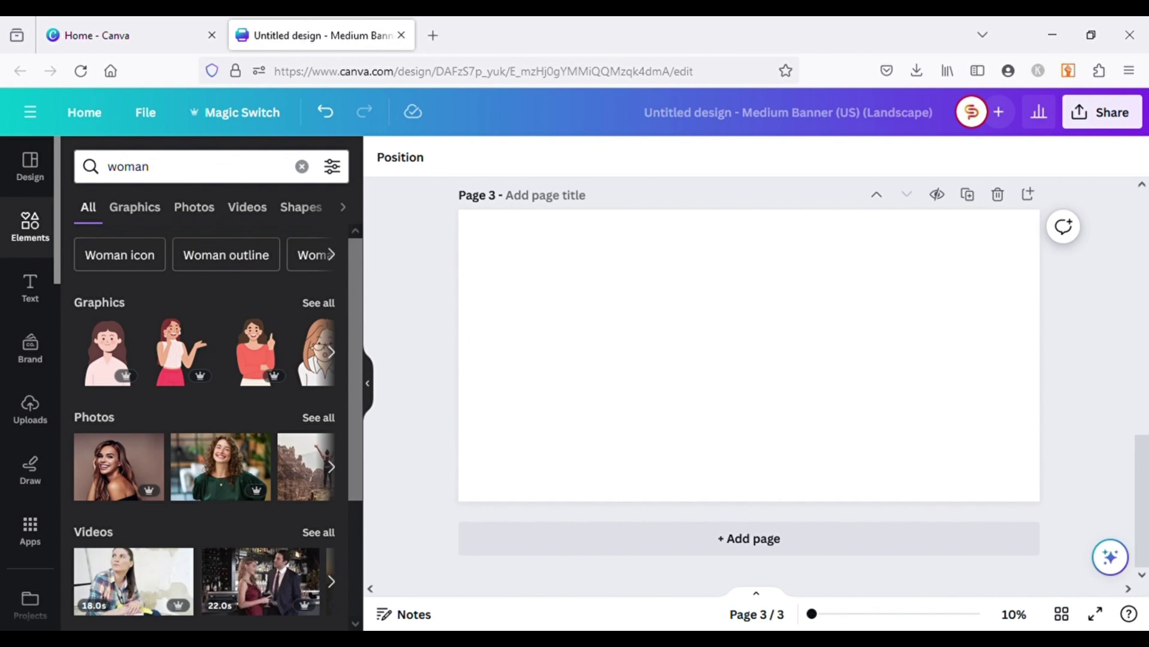
left_click(316, 419)
Place the woman-with-crescent-moon photo on page 3 at full page height, flush right.
scroll(239, 459, "down", 5)
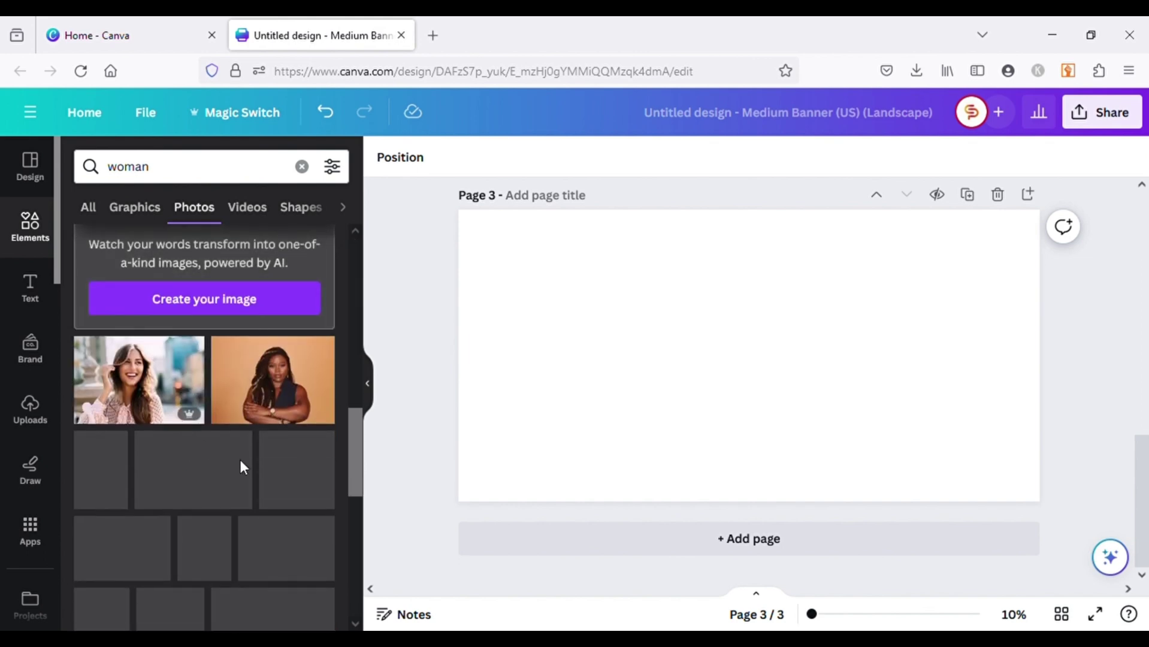
scroll(259, 486, "down", 4)
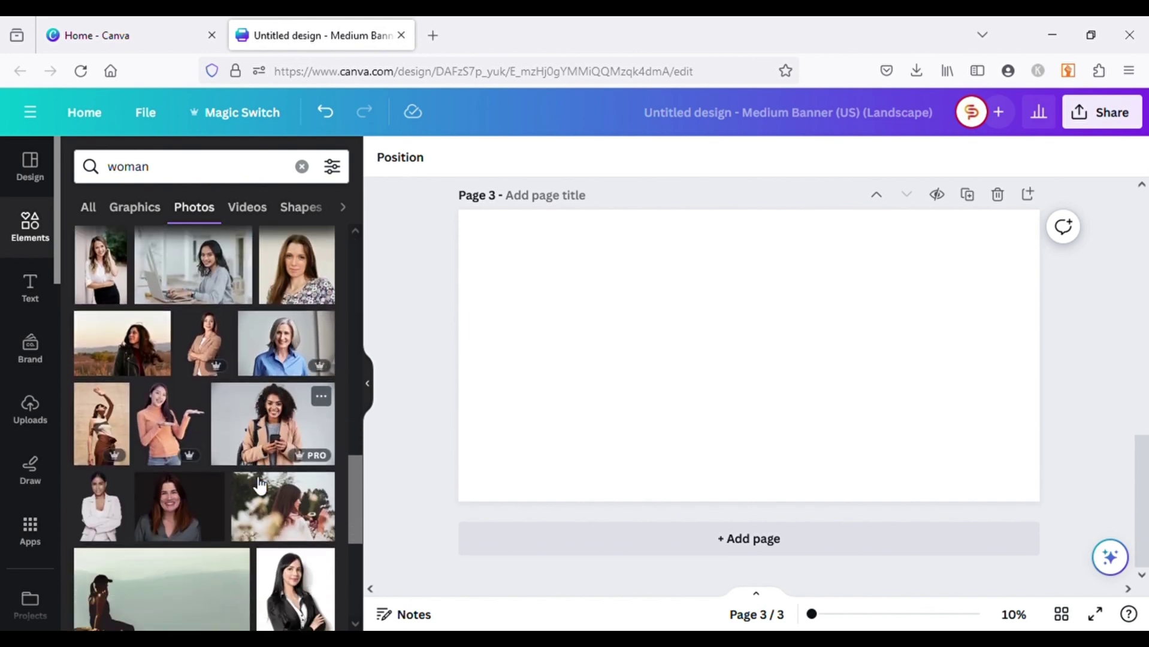
scroll(242, 478, "down", 4)
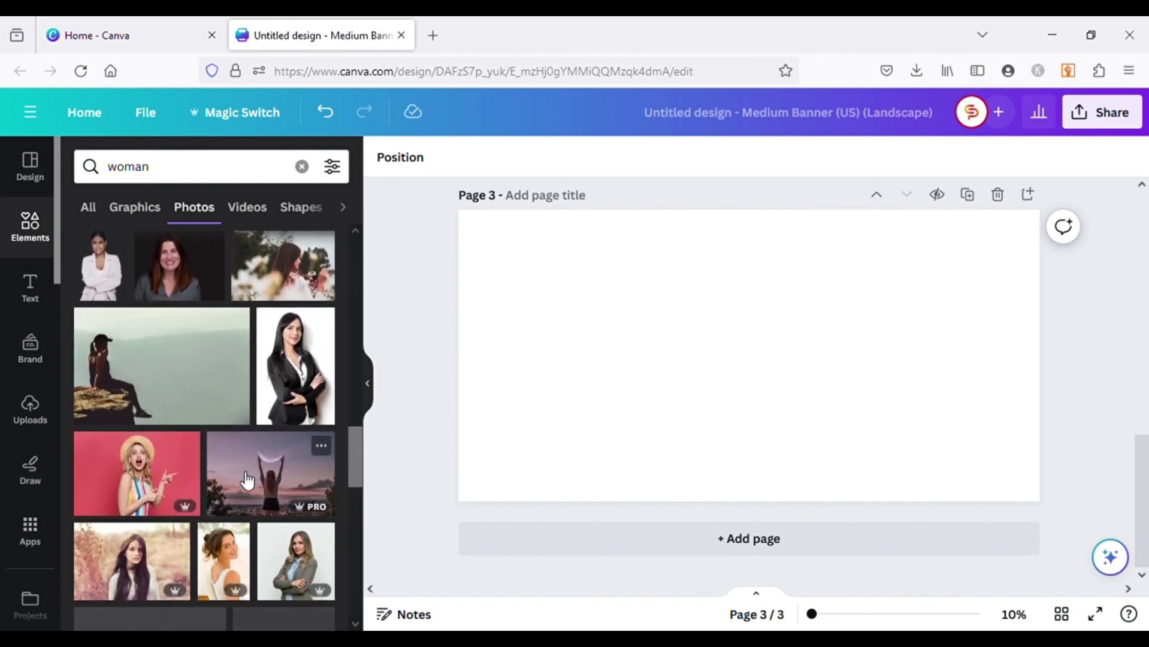
left_click_drag(270, 419, 674, 299)
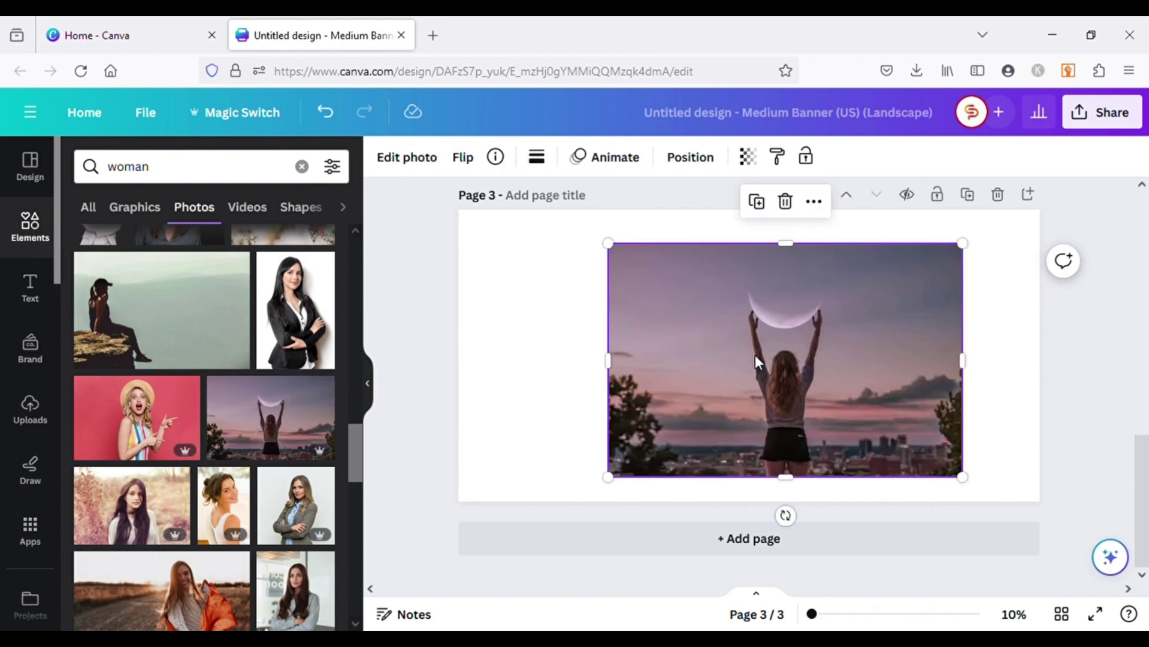
left_click_drag(783, 383, 638, 381)
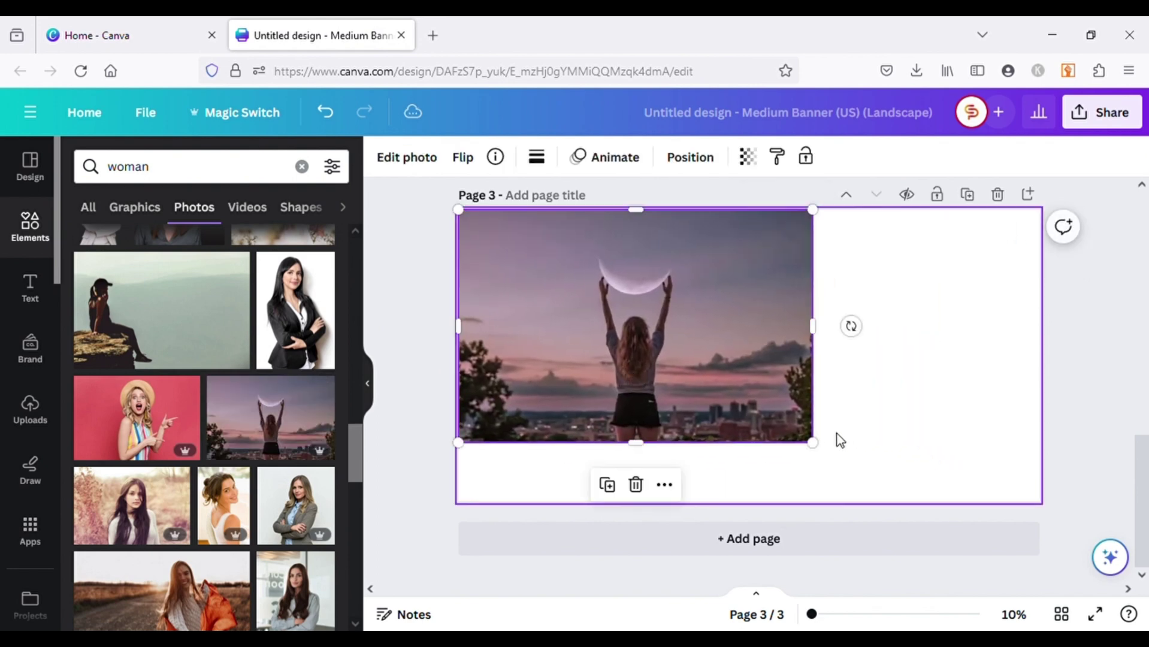
left_click_drag(818, 448, 903, 516)
left_click_drag(664, 449, 803, 448)
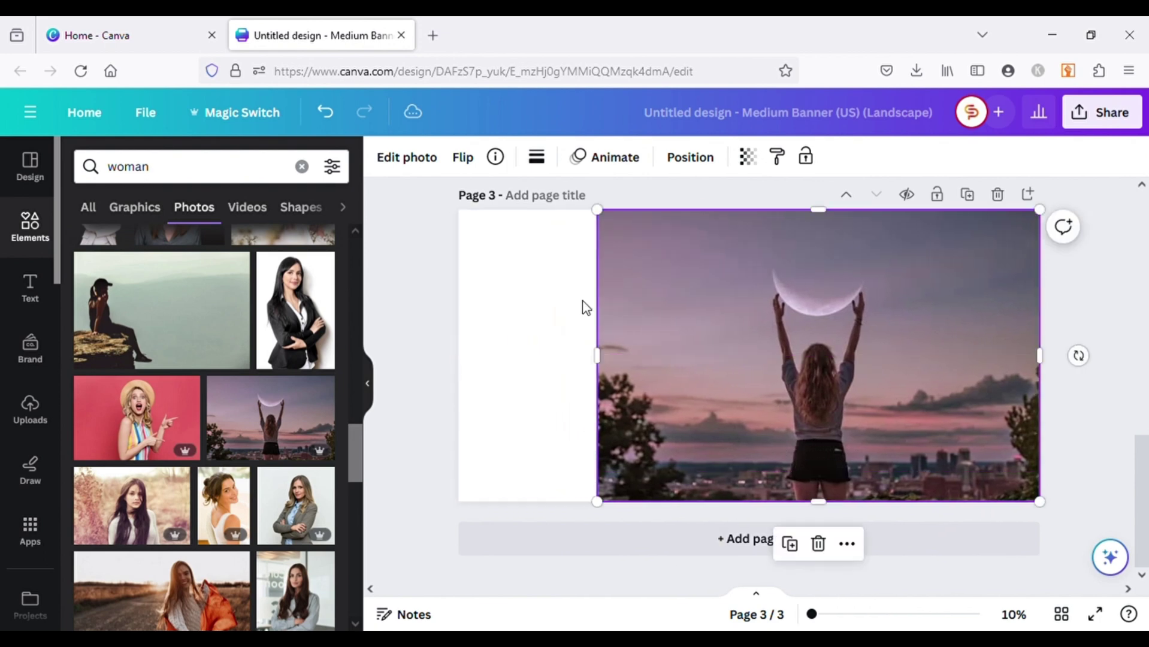
Magic Expand the moon photo to the whole page and keep the third generated result.
left_click(422, 163)
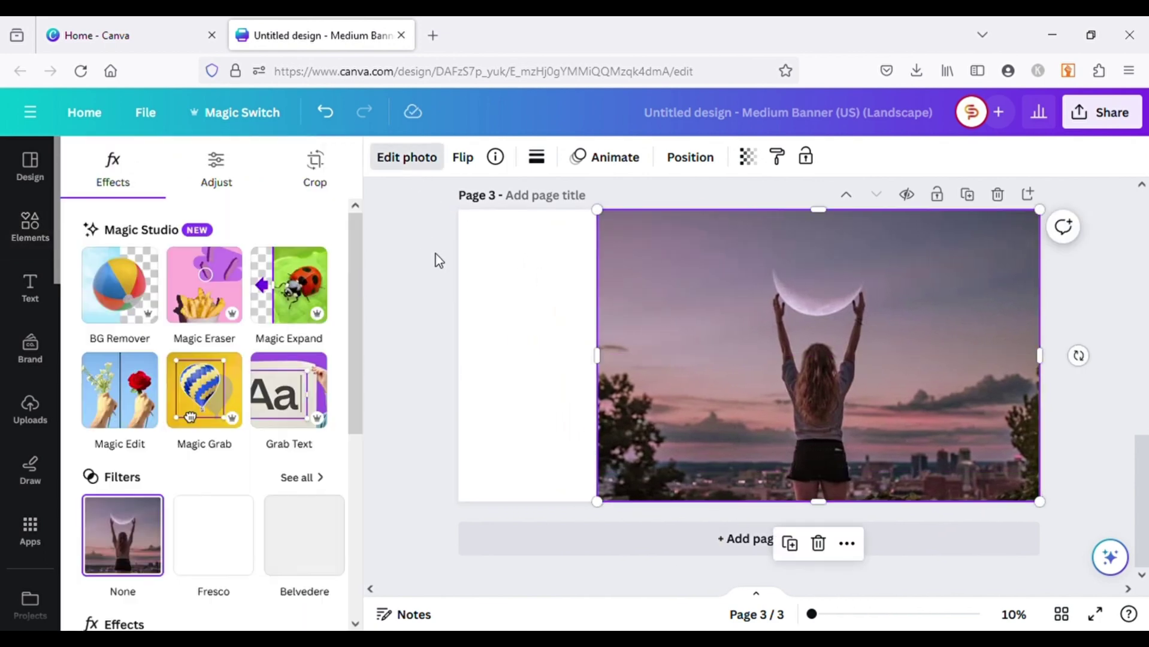
left_click(290, 304)
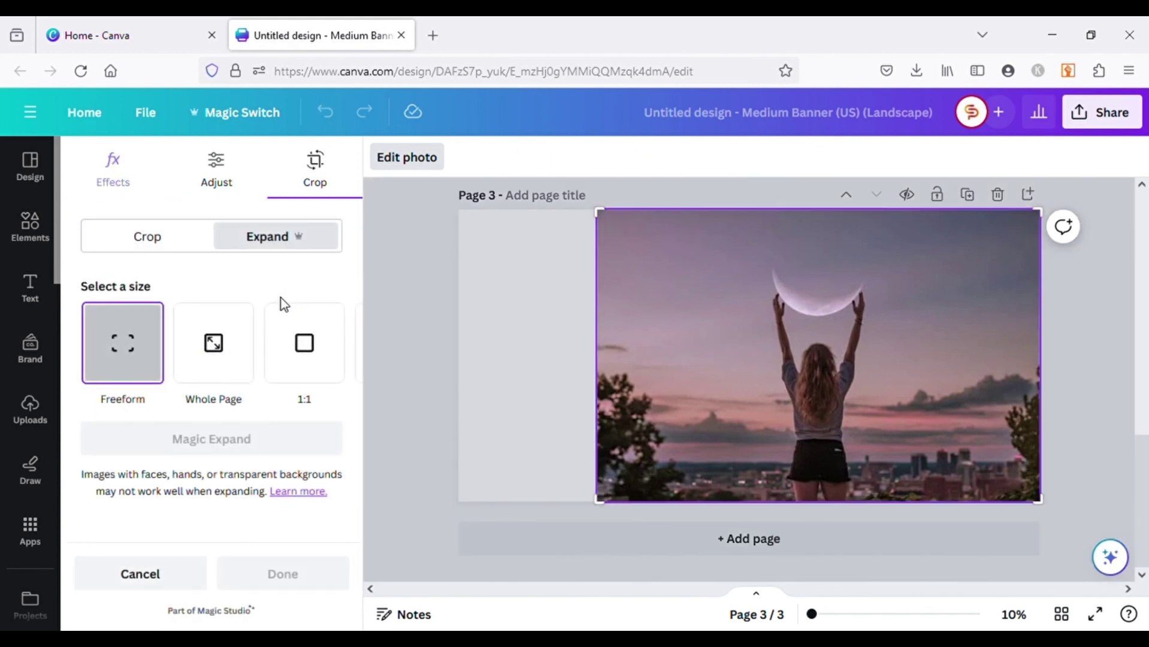
left_click(228, 374)
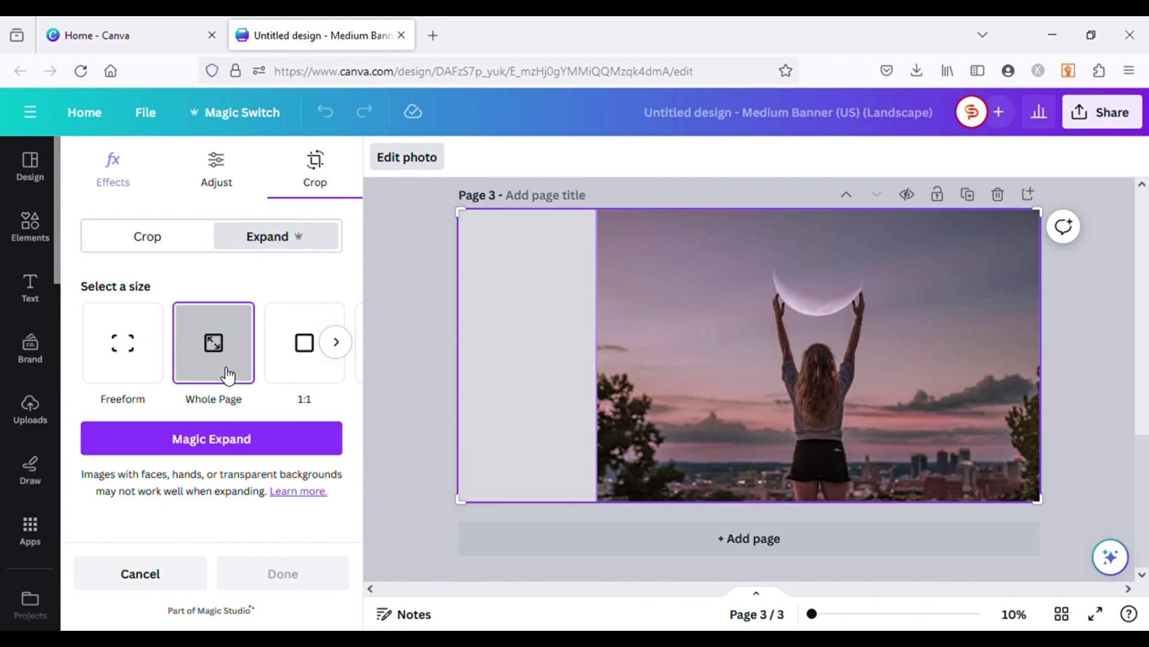
left_click(246, 441)
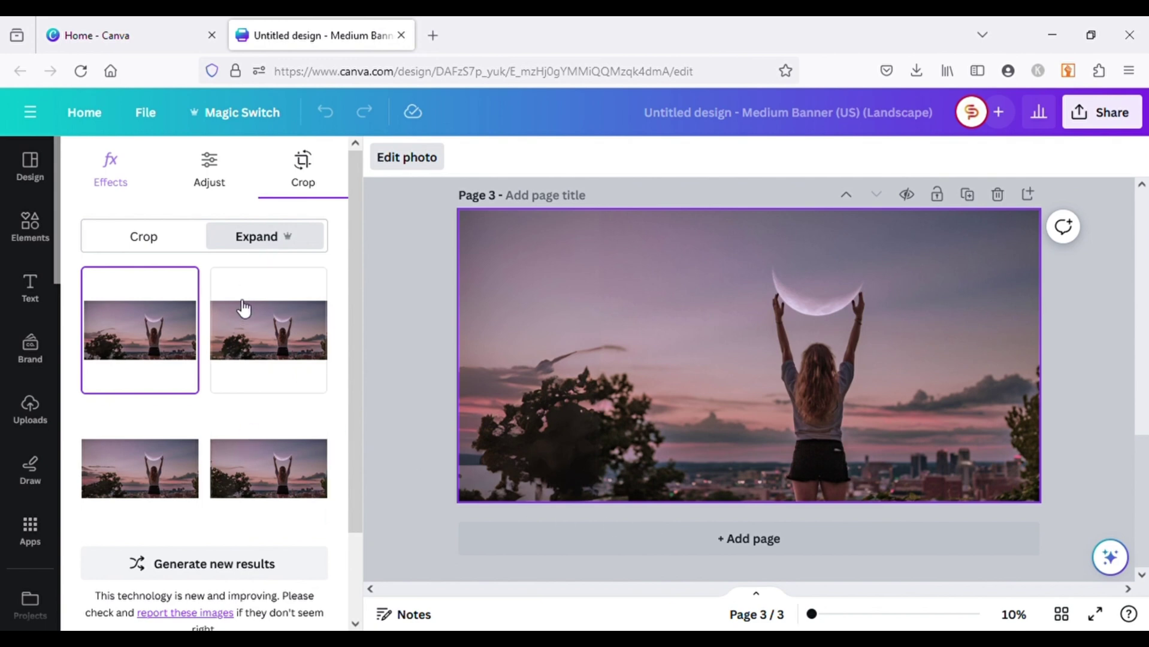
left_click(246, 327)
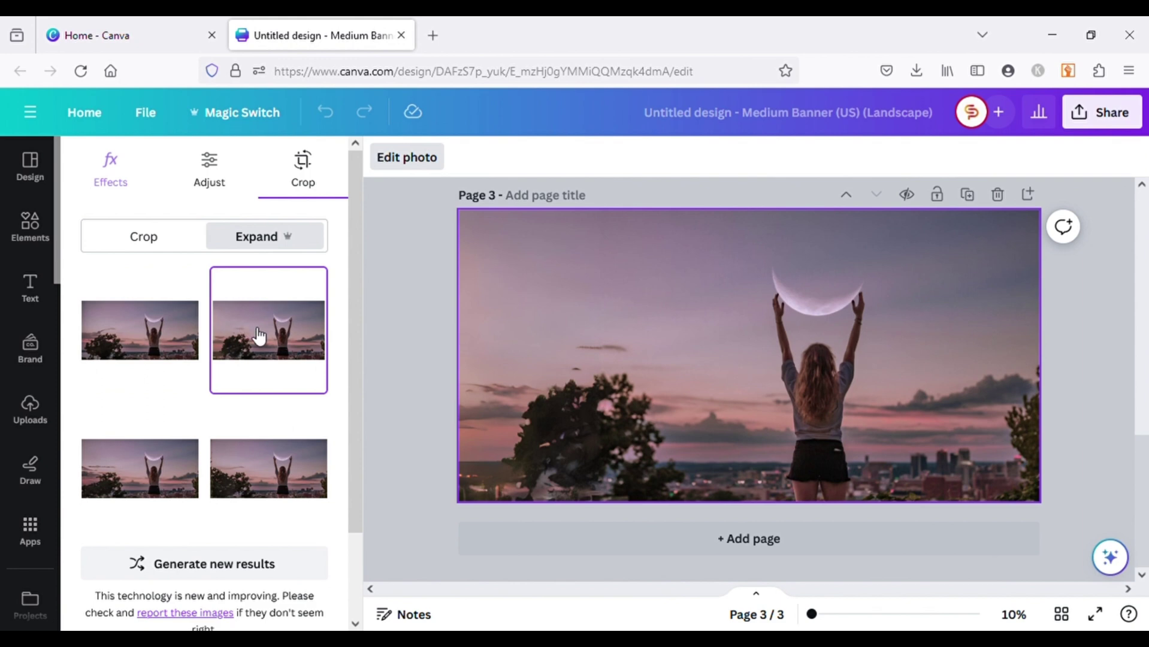
left_click(173, 483)
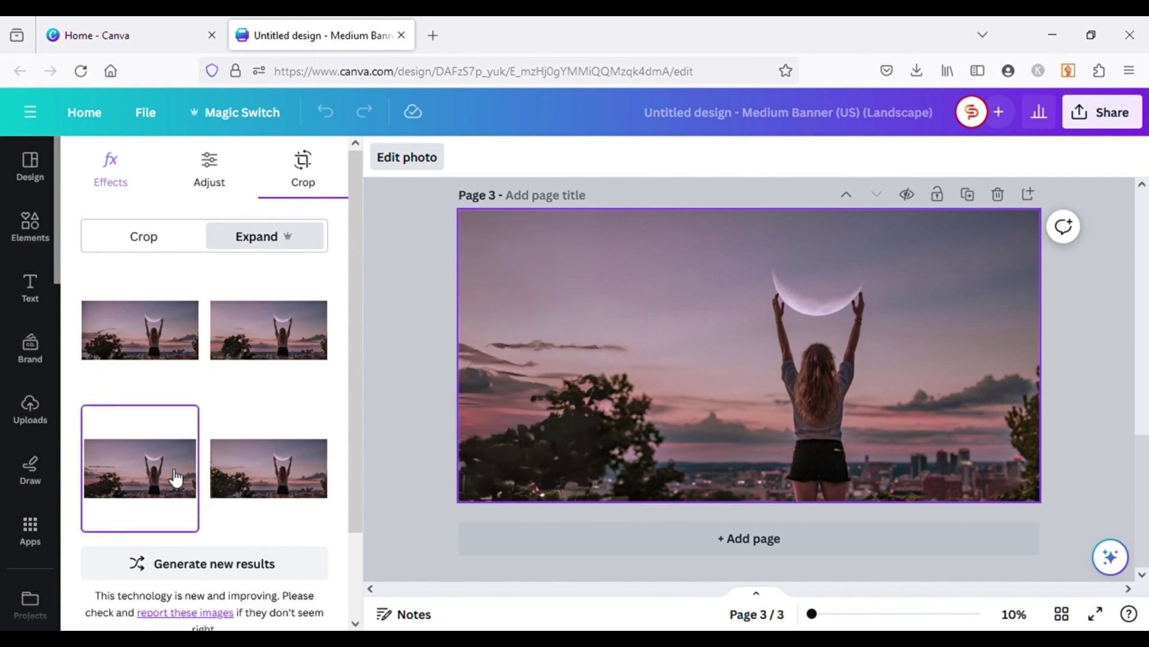
left_click(271, 478)
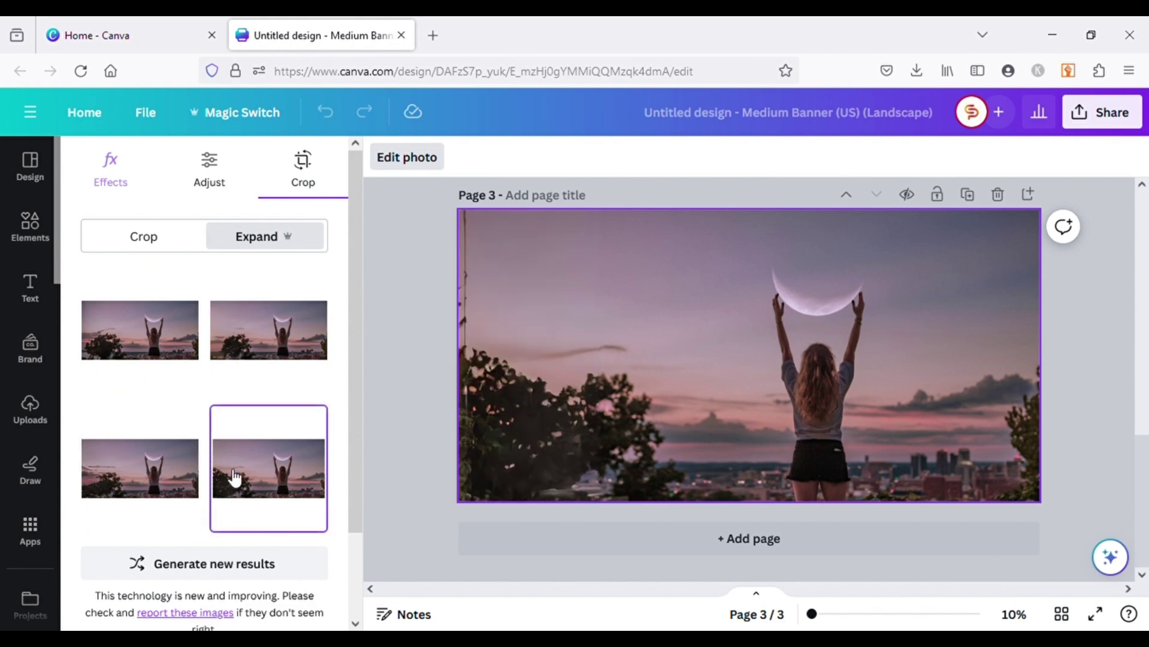
left_click(155, 469)
key("Escape")
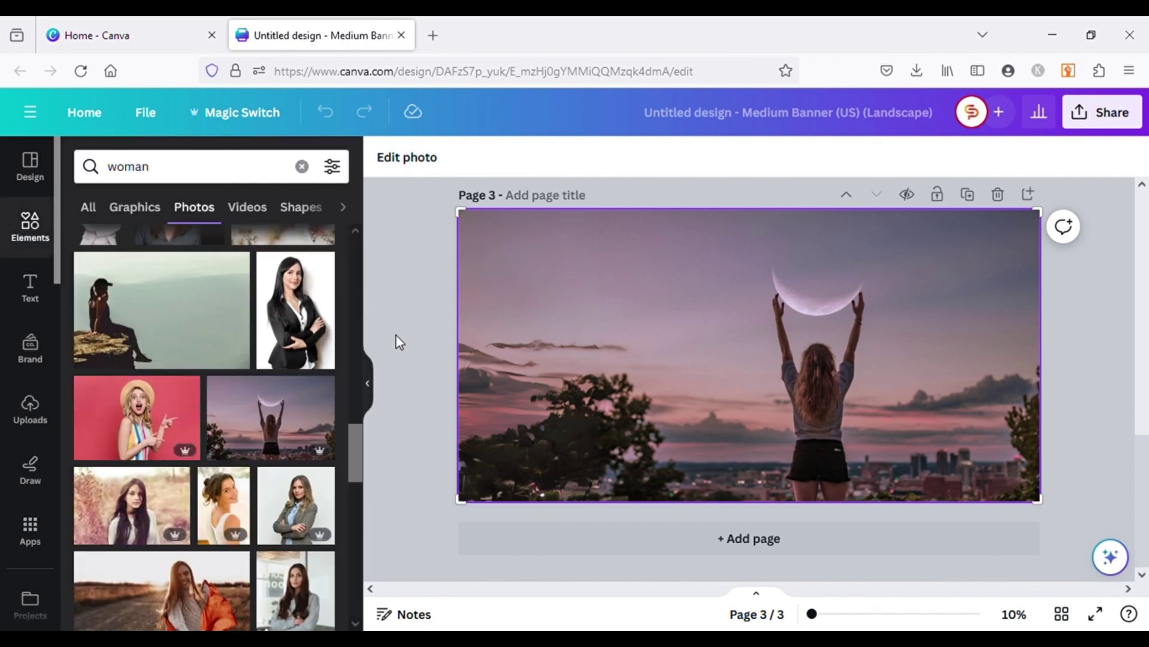
left_click(369, 411)
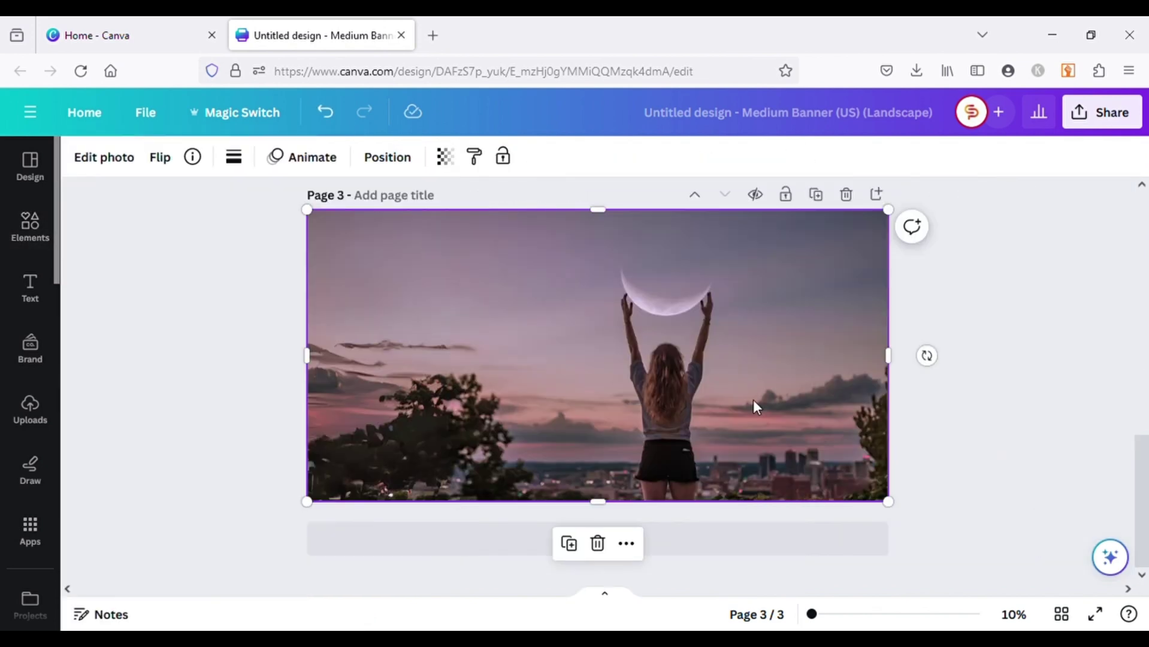
Add page 4 with the recently used protest-sign photo, enlarged to fill the page.
left_click(1027, 381)
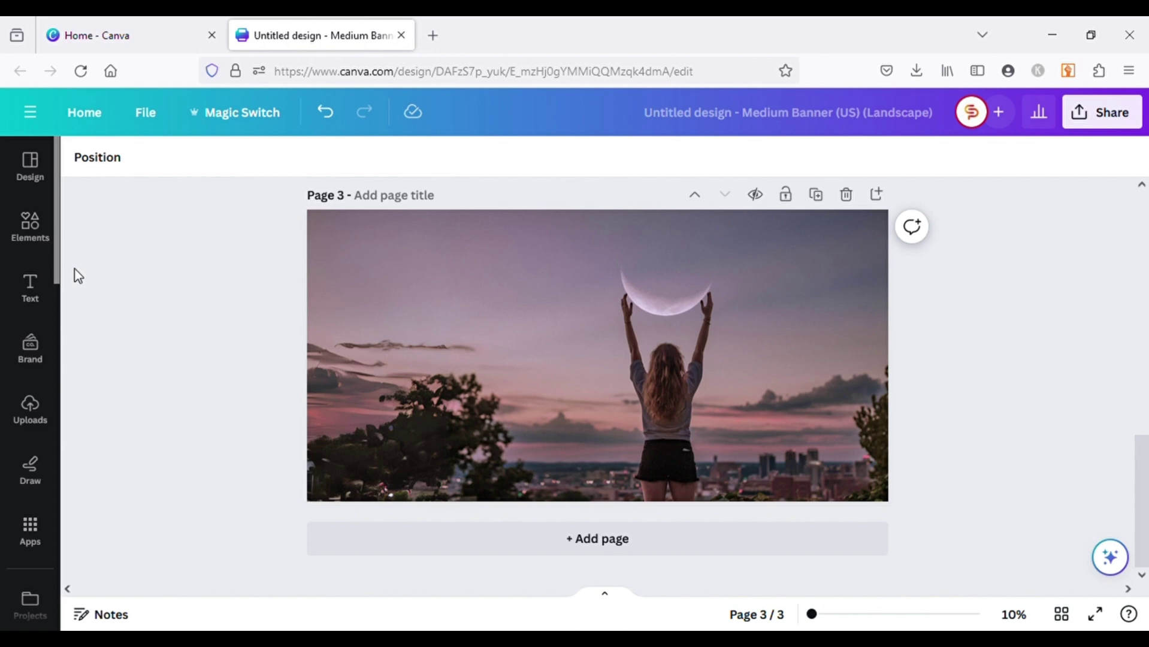
left_click(605, 553)
left_click(30, 226)
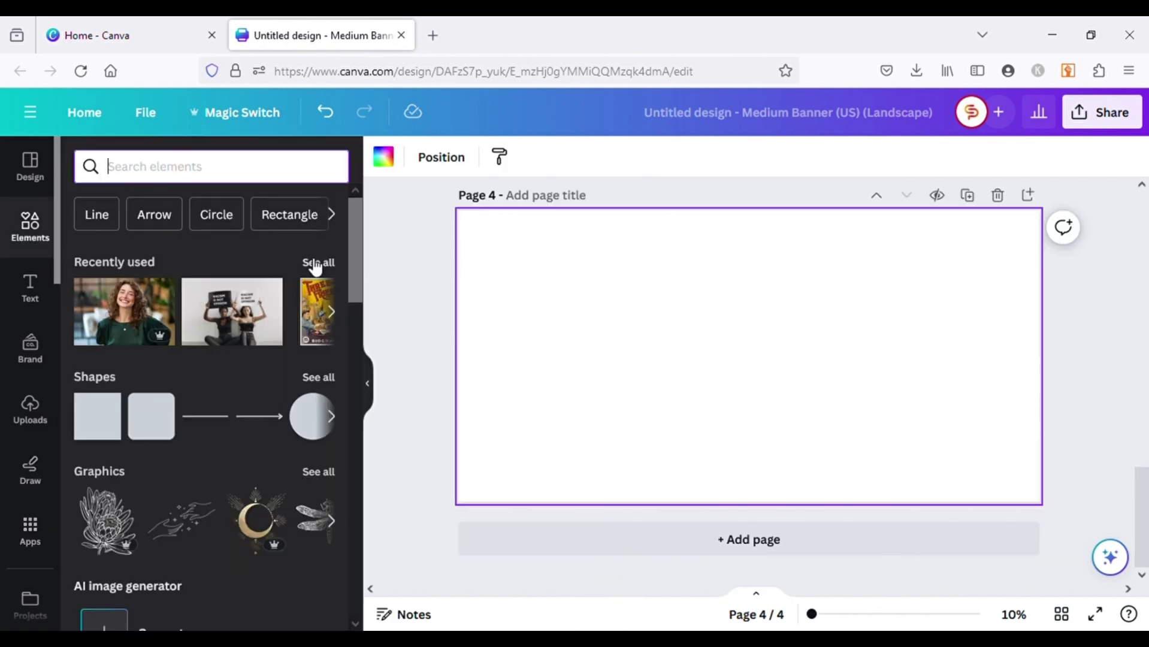
left_click(313, 264)
left_click(289, 276)
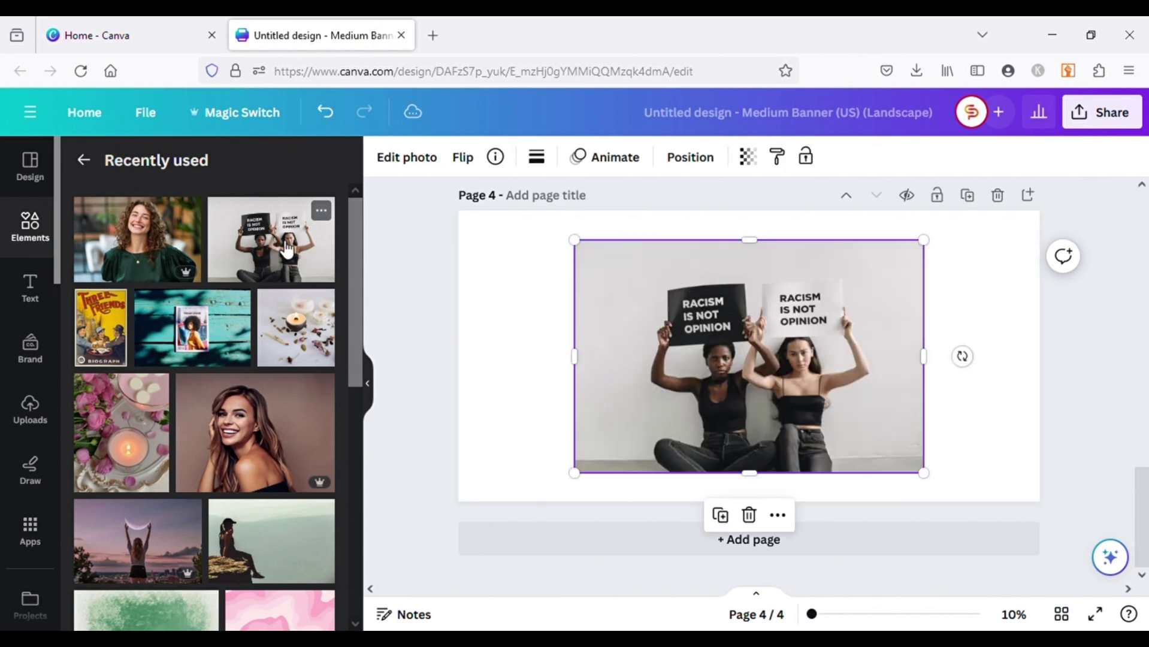
left_click_drag(761, 410, 717, 380)
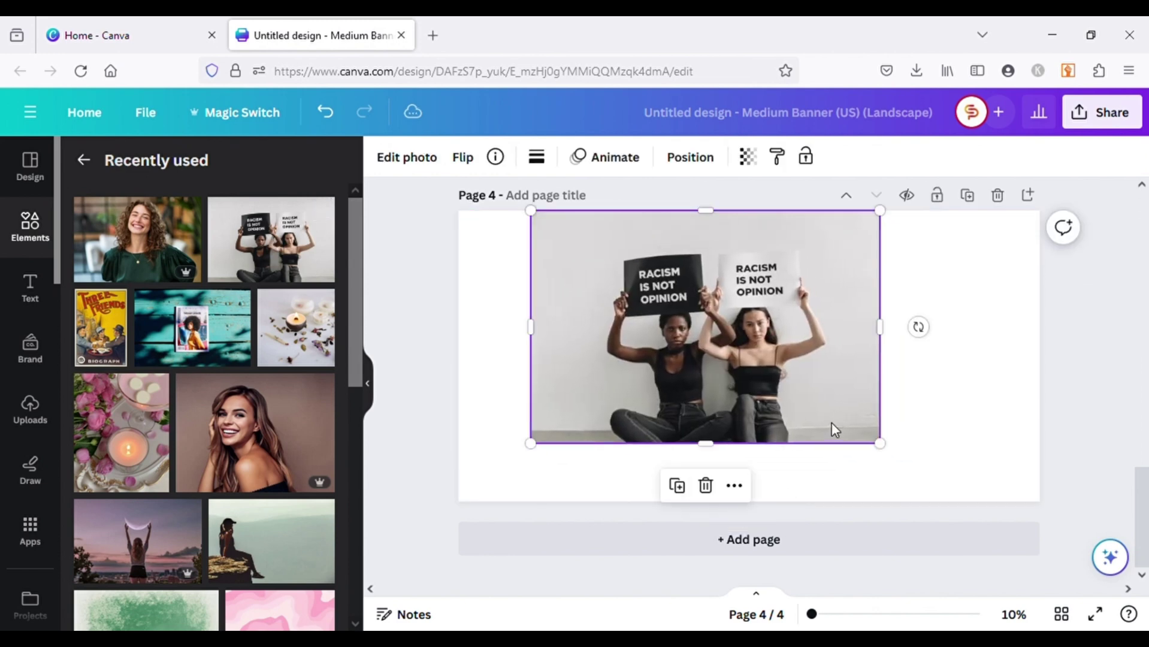
left_click_drag(879, 443, 967, 501)
left_click_drag(857, 422, 859, 419)
Magic Grab the two women as a separate subject and shift them slightly left.
left_click(407, 157)
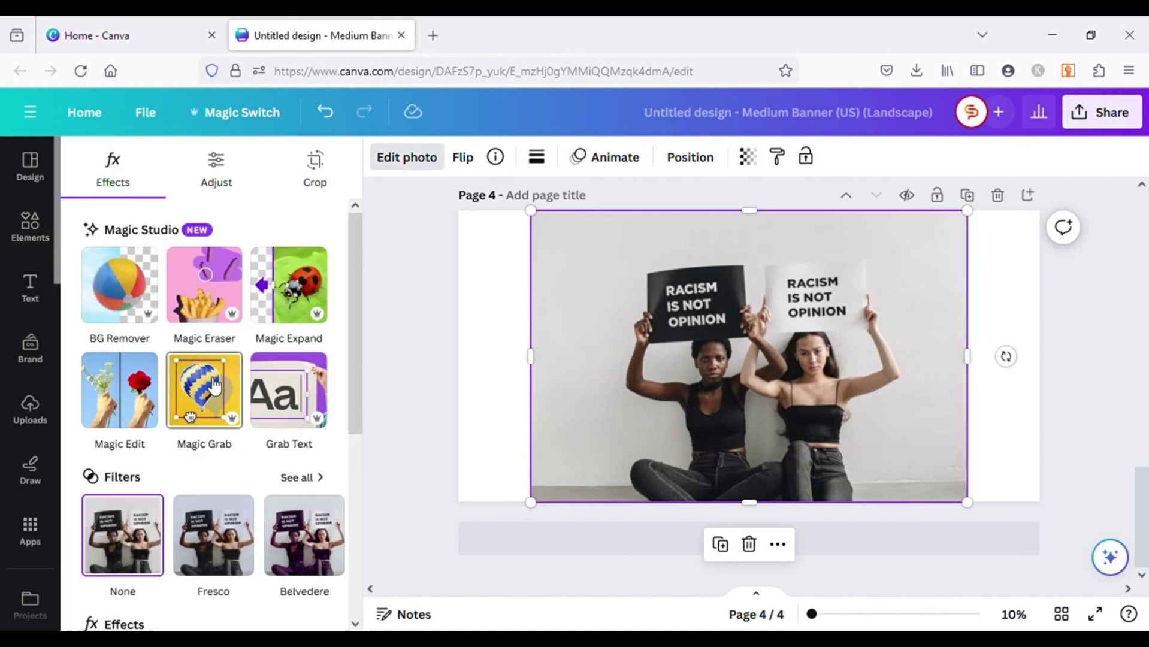
left_click(215, 403)
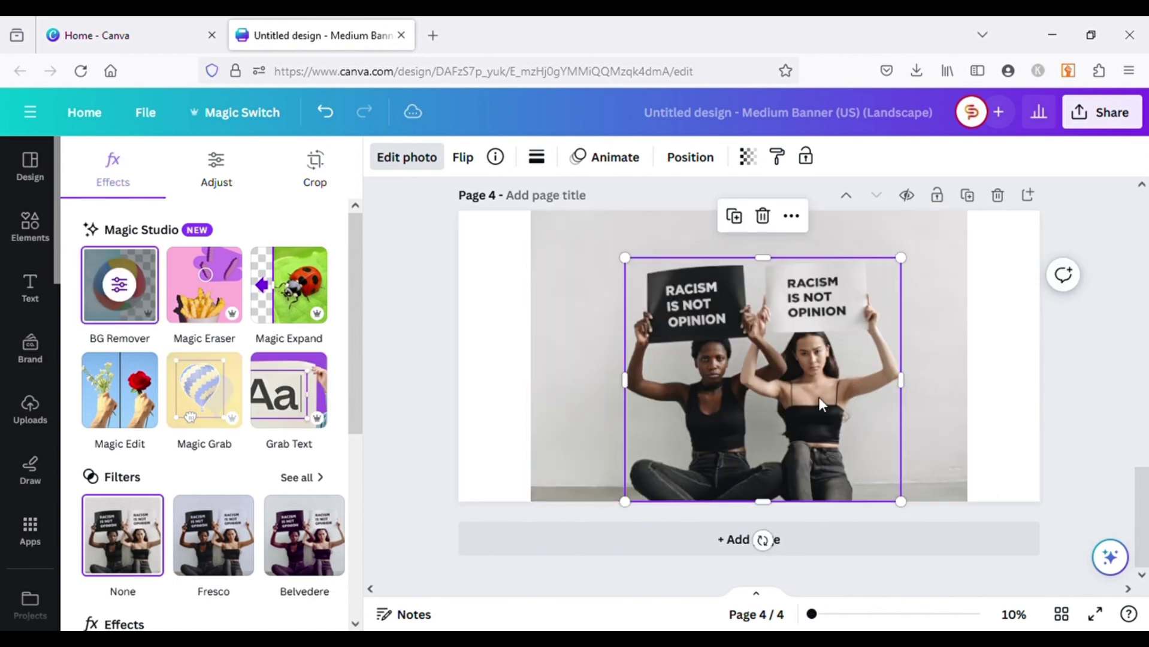
mouse_move(836, 428)
left_mouse_down()
mouse_move(766, 408)
mouse_move(843, 392)
mouse_move(819, 427)
left_mouse_up()
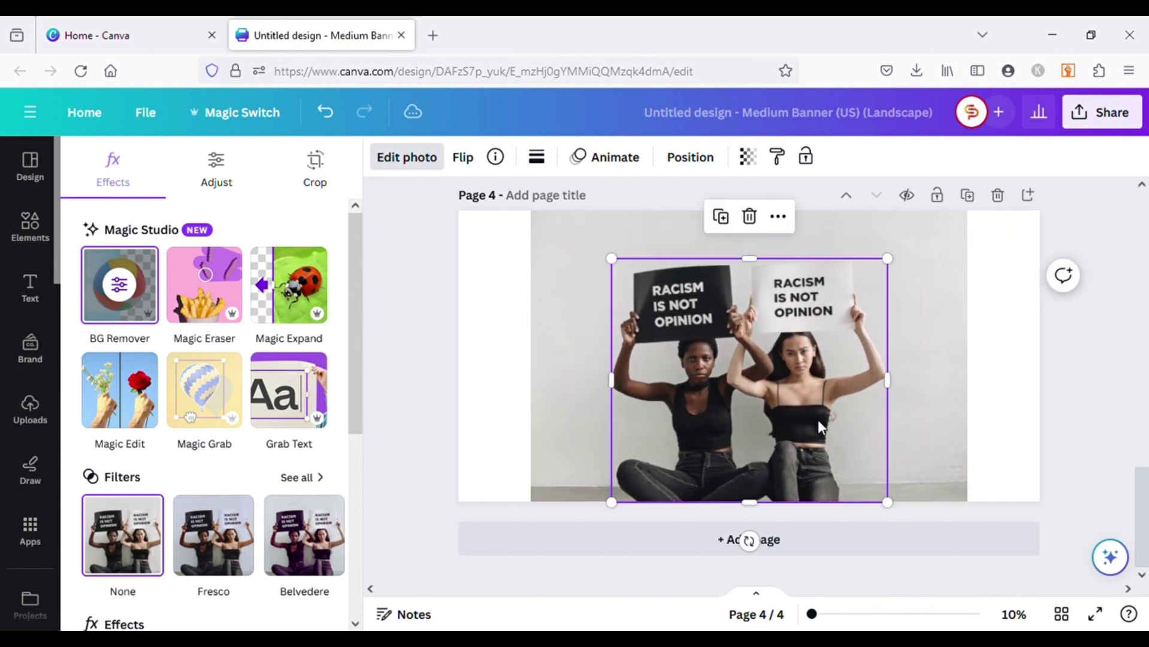
Add a blank Page 5 with the protest photo moved to the top and enlarged to nearly fill it.
left_click(493, 295)
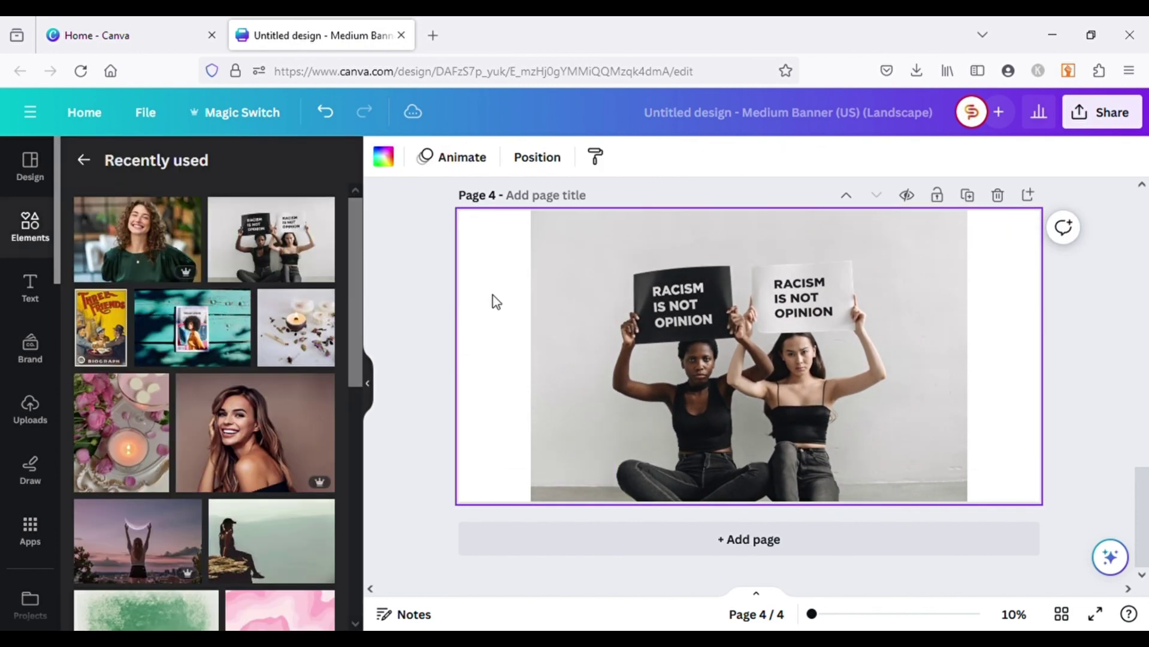
left_click(748, 538)
left_click(317, 246)
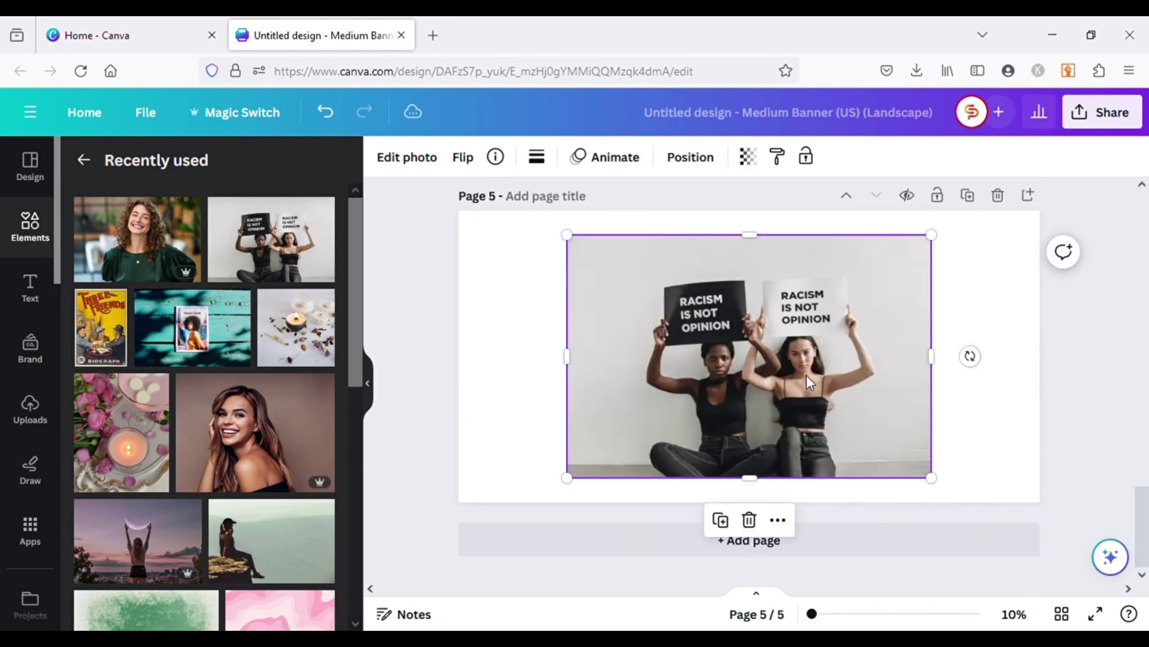
left_click_drag(749, 360, 710, 336)
mouse_move(893, 454)
left_mouse_down()
mouse_move(967, 517)
mouse_move(895, 440)
left_mouse_up()
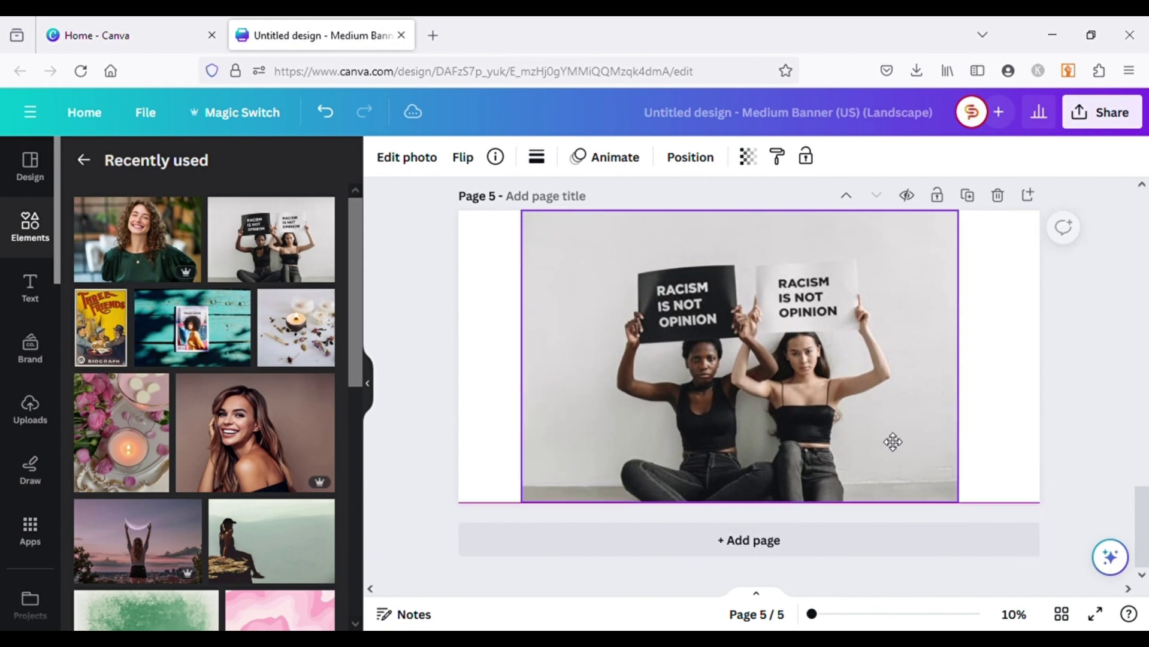
Turn the protest signs' lettering into editable text with Grab Text.
left_click(397, 161)
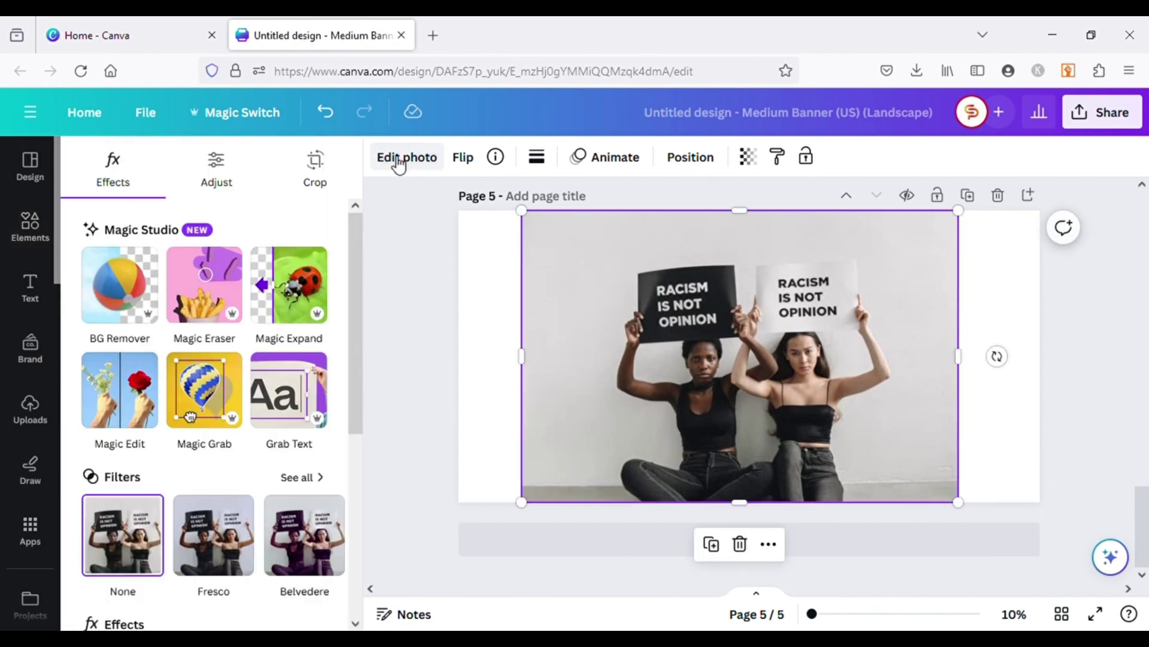
left_click(289, 393)
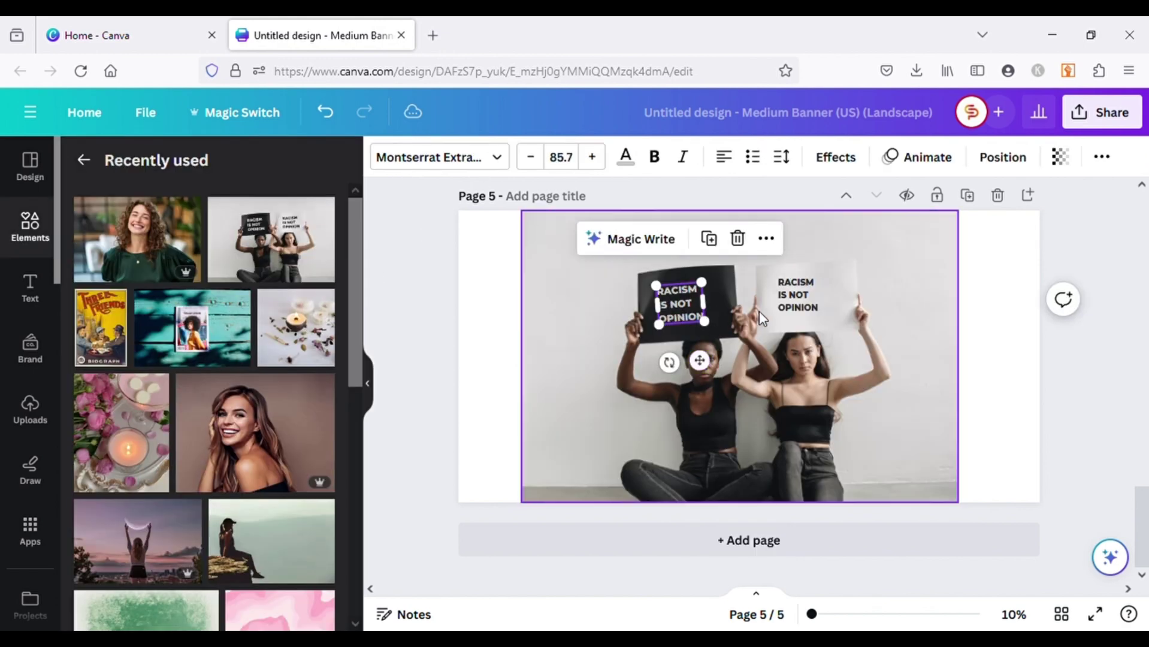
left_click(796, 297)
left_click(677, 313)
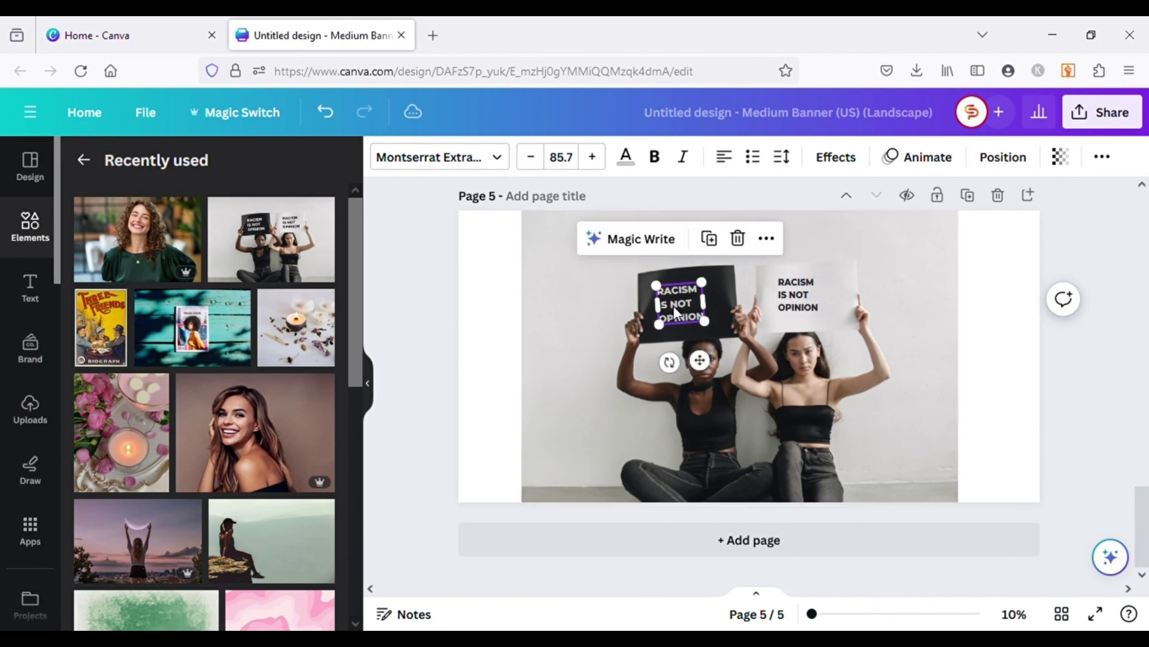
Select the words NOT and OPINION on the left sign, then place the cursor in the right sign's text.
scroll(673, 306, "up", 5)
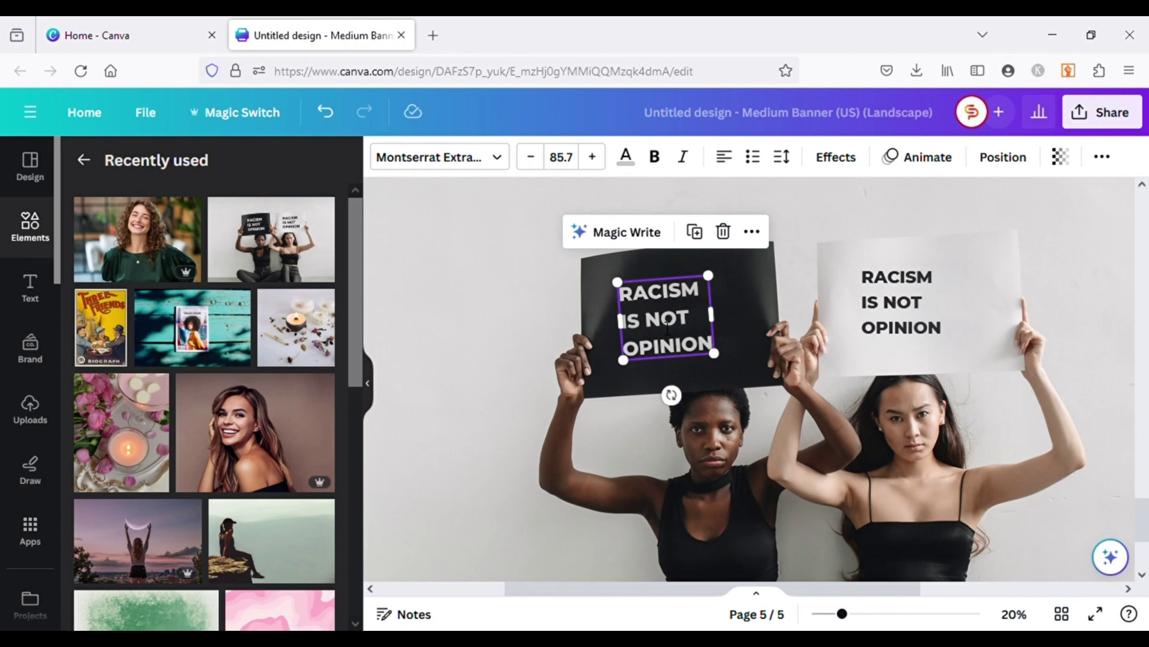
double_click(667, 320)
double_click(698, 351)
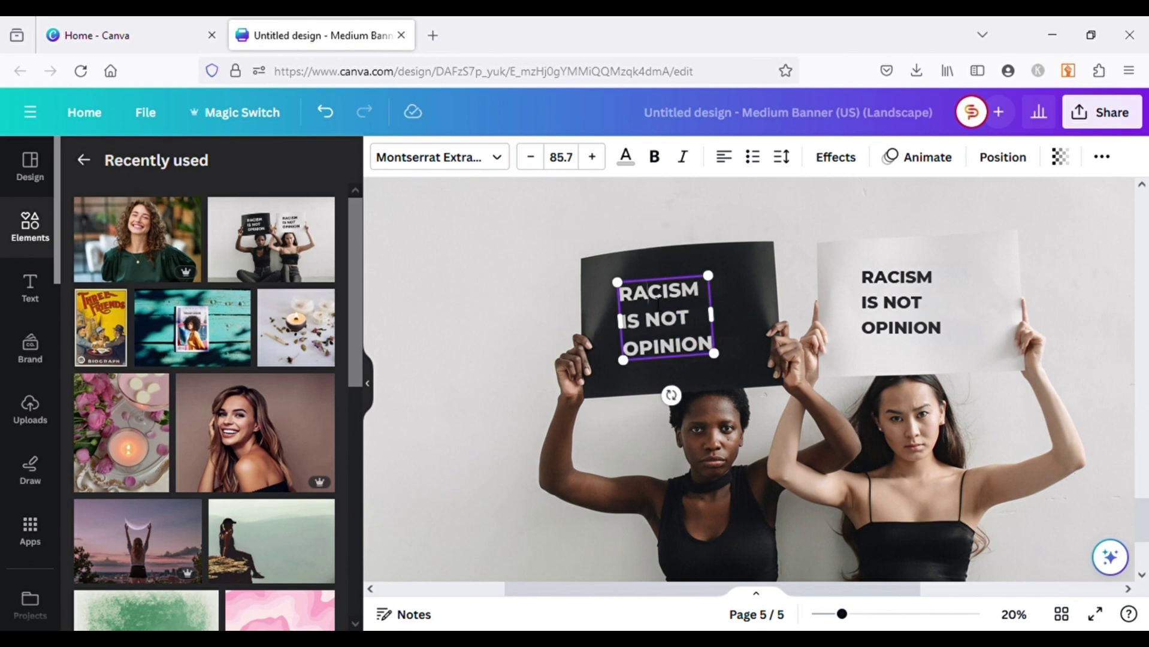
left_click(906, 307)
left_click(927, 308)
left_click(930, 311)
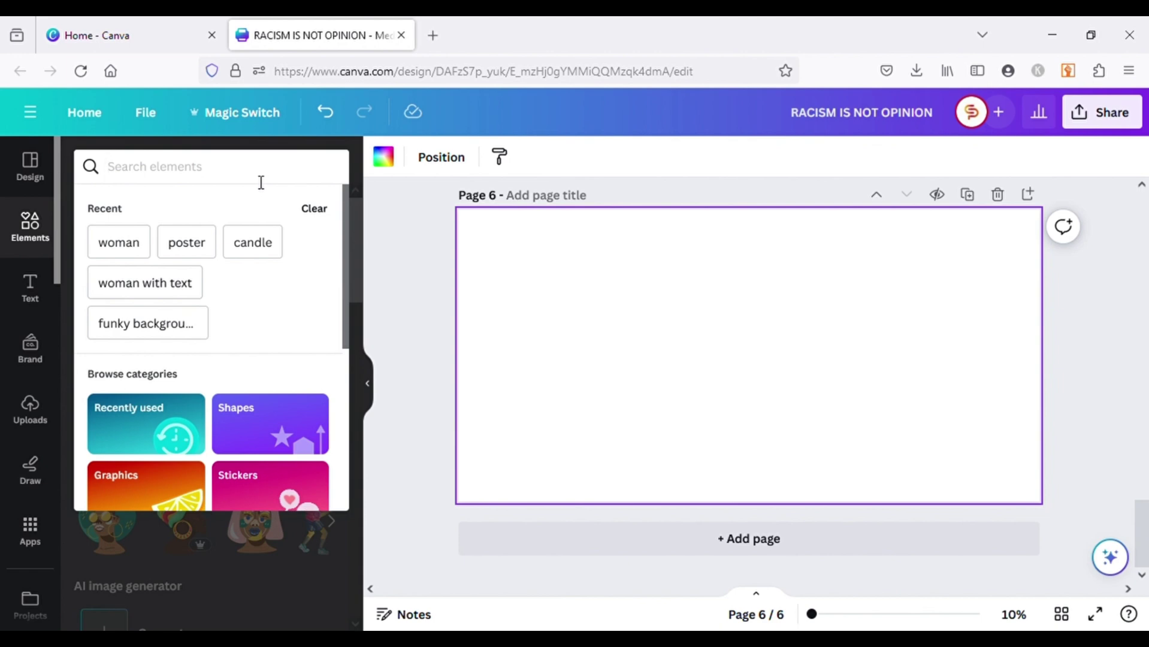
Search photos for 'shelf' and place the brick-wall plant-and-drawers photo on Page 6, aligned right.
type("shelf")
key("Return")
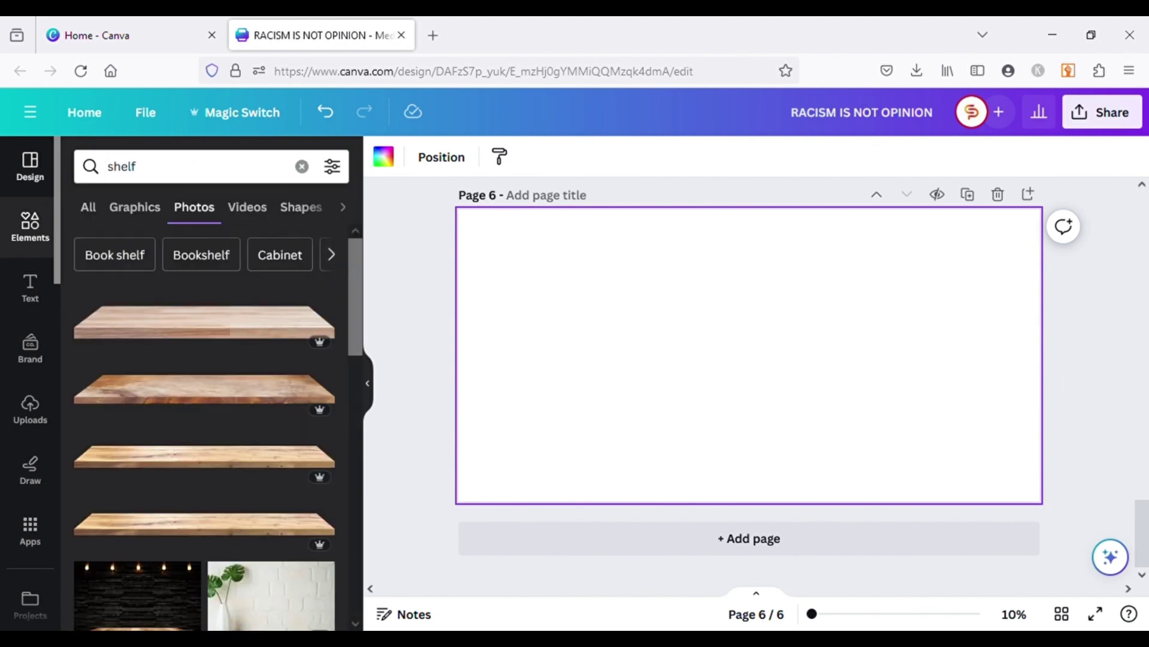
scroll(204, 420, "down", 8)
left_click(267, 497)
left_click_drag(674, 333, 632, 326)
left_click_drag(807, 443, 915, 500)
left_click_drag(753, 446, 896, 446)
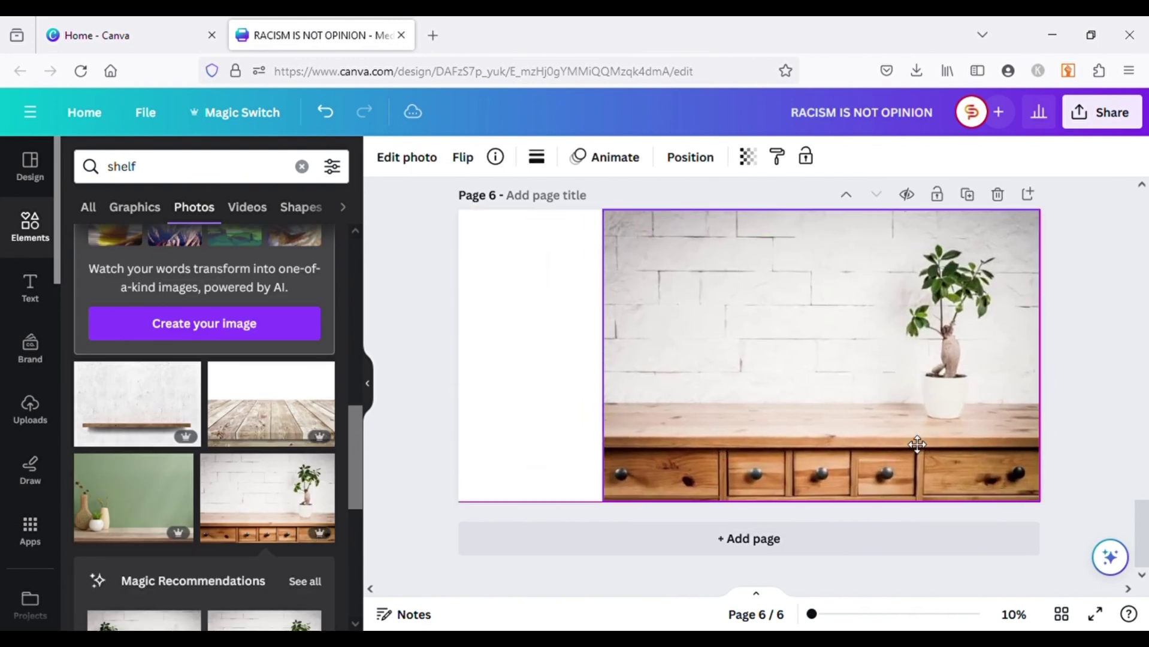
Magic Expand the photo to the whole page and apply the top-right result.
left_click(406, 157)
left_click(290, 282)
left_click(212, 339)
left_click(247, 443)
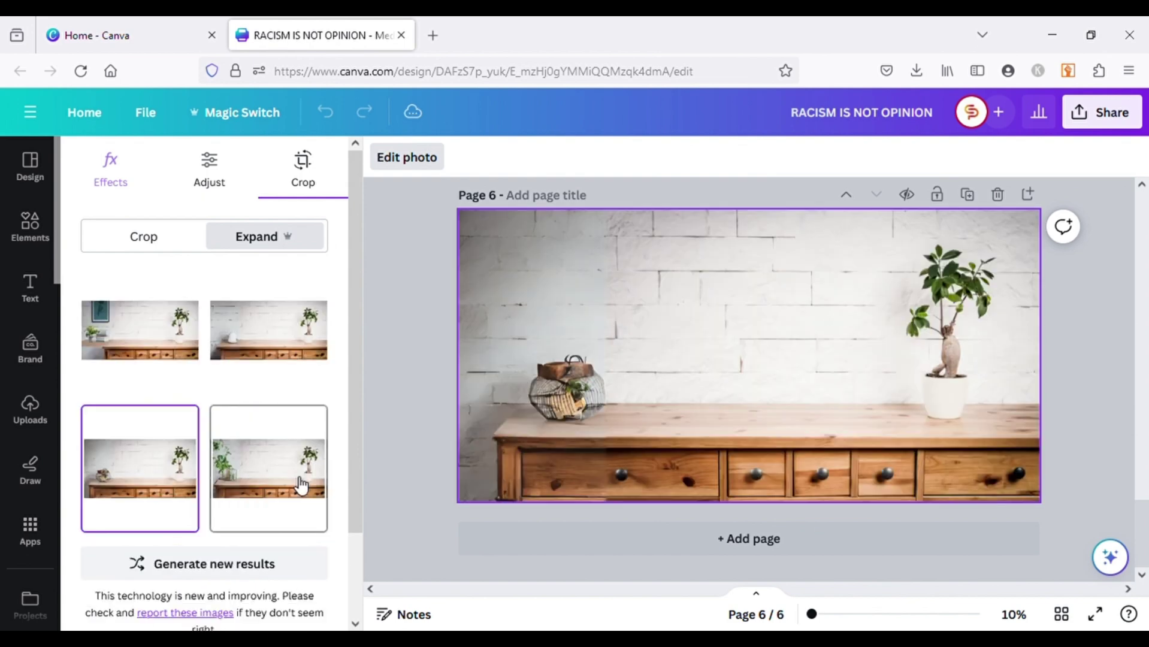
left_click(302, 485)
left_click(304, 383)
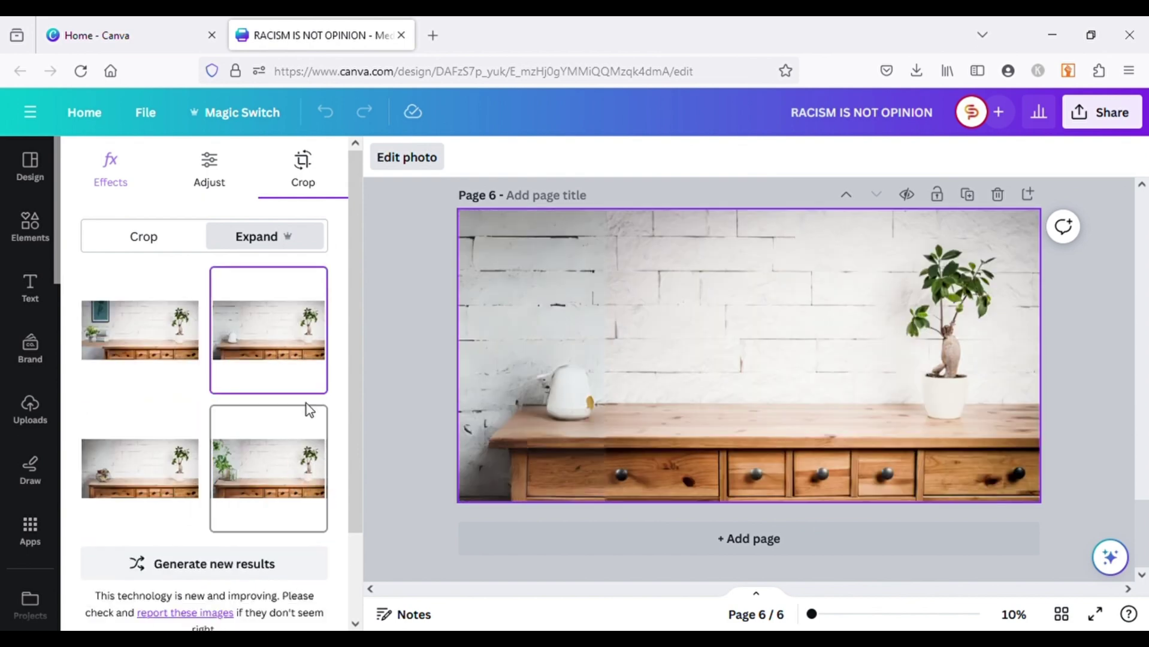
left_click(417, 175)
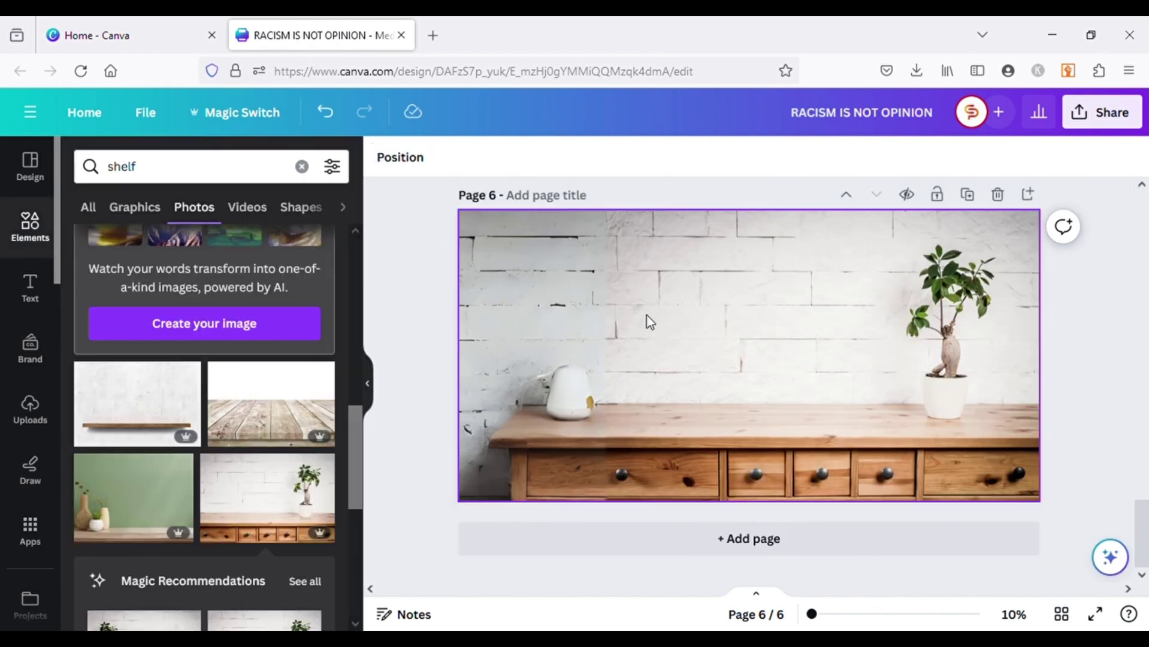
left_click(649, 320)
left_click(429, 175)
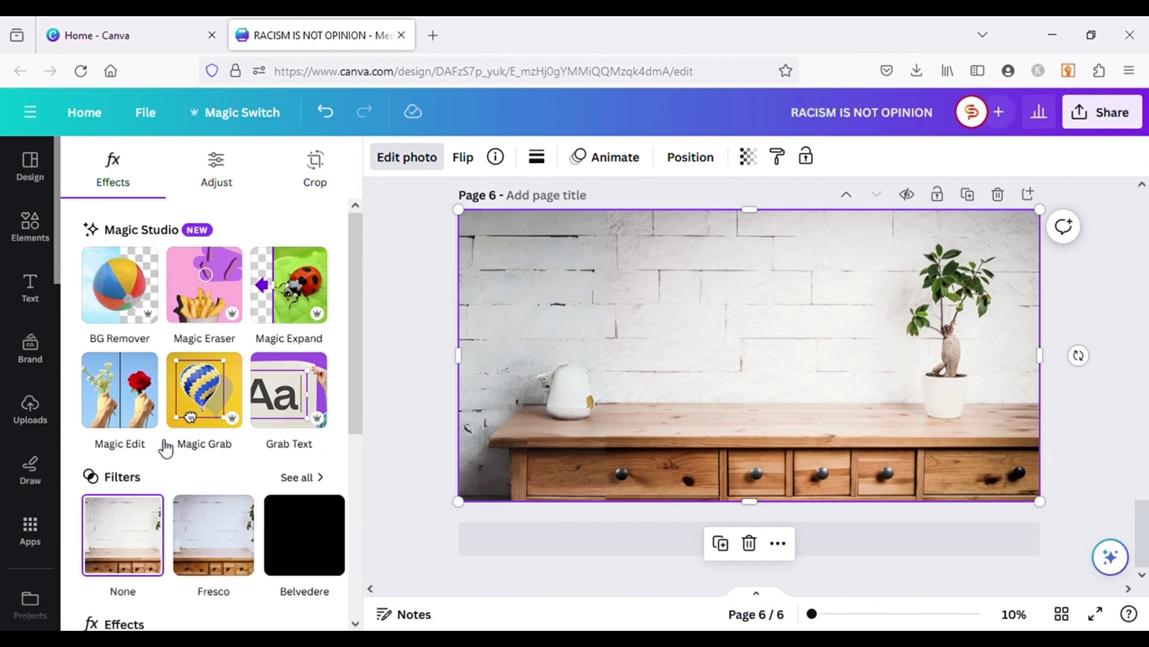
Start Magic Edit and brush over the white jug with an enlarged brush.
left_click(120, 396)
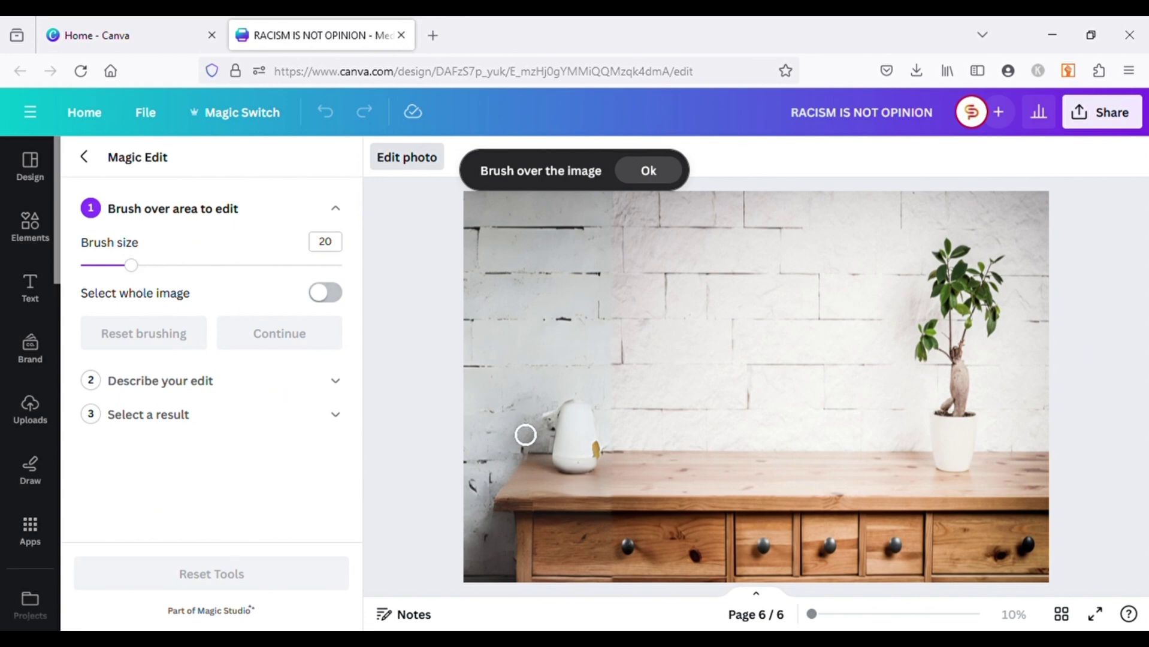
left_click_drag(133, 266, 173, 267)
mouse_move(538, 423)
left_mouse_down()
mouse_move(586, 456)
mouse_move(575, 458)
mouse_move(562, 418)
mouse_move(611, 452)
mouse_move(640, 430)
mouse_move(550, 398)
mouse_move(633, 392)
mouse_move(654, 438)
mouse_move(634, 455)
mouse_move(539, 406)
mouse_move(638, 363)
mouse_move(657, 401)
mouse_move(573, 339)
mouse_move(649, 340)
mouse_move(590, 324)
mouse_move(653, 370)
mouse_move(580, 353)
left_mouse_up()
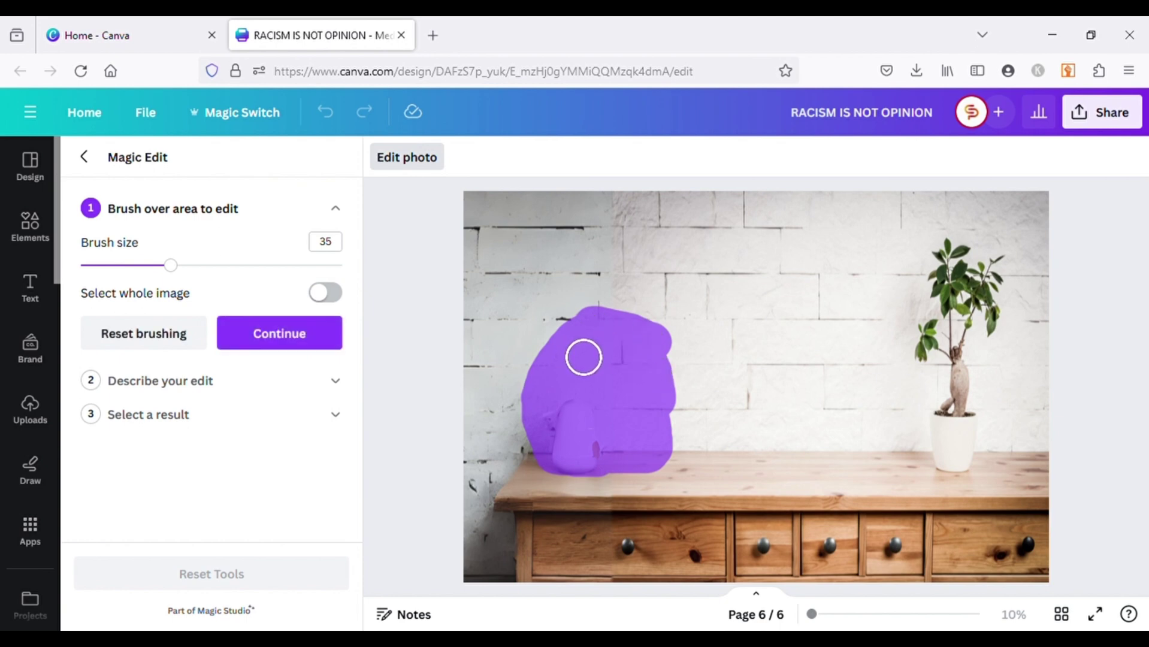
Generate 'Add a vase with beautiful flowers' and apply the third result with the tall grey vase.
left_click(243, 395)
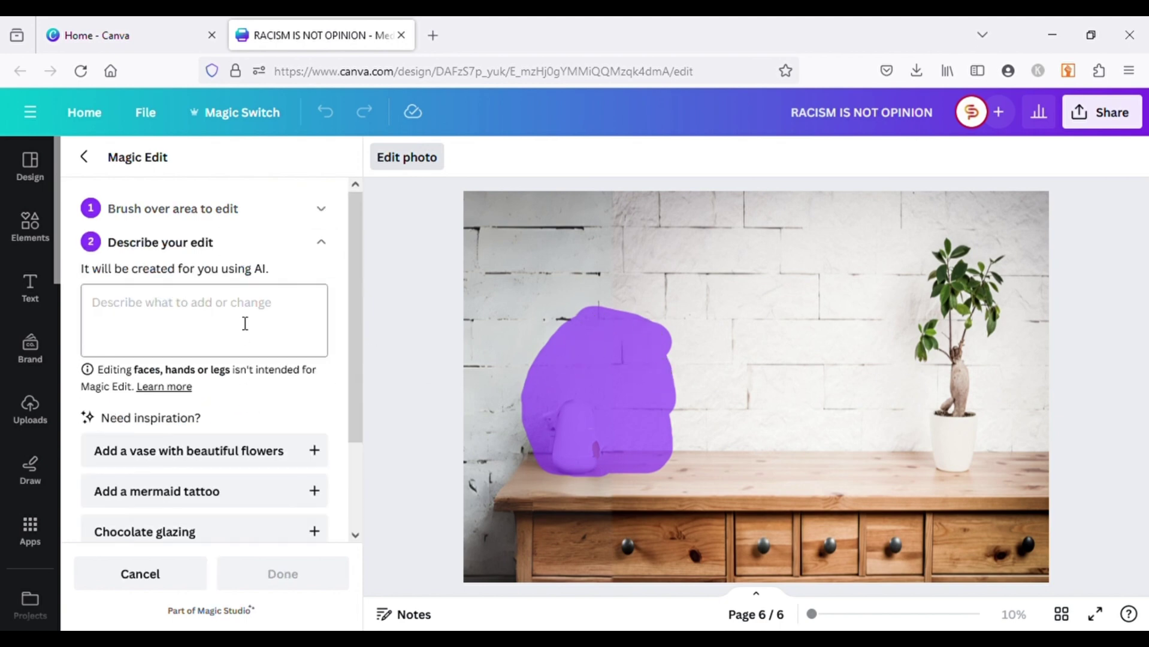
left_click(236, 465)
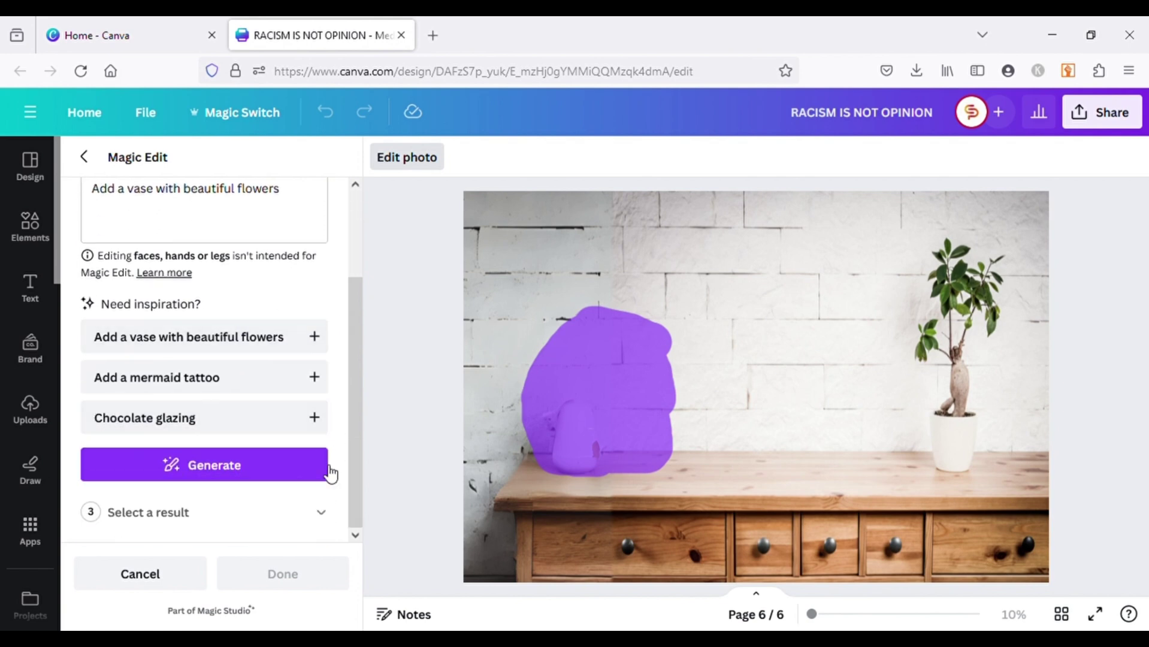
left_click(217, 473)
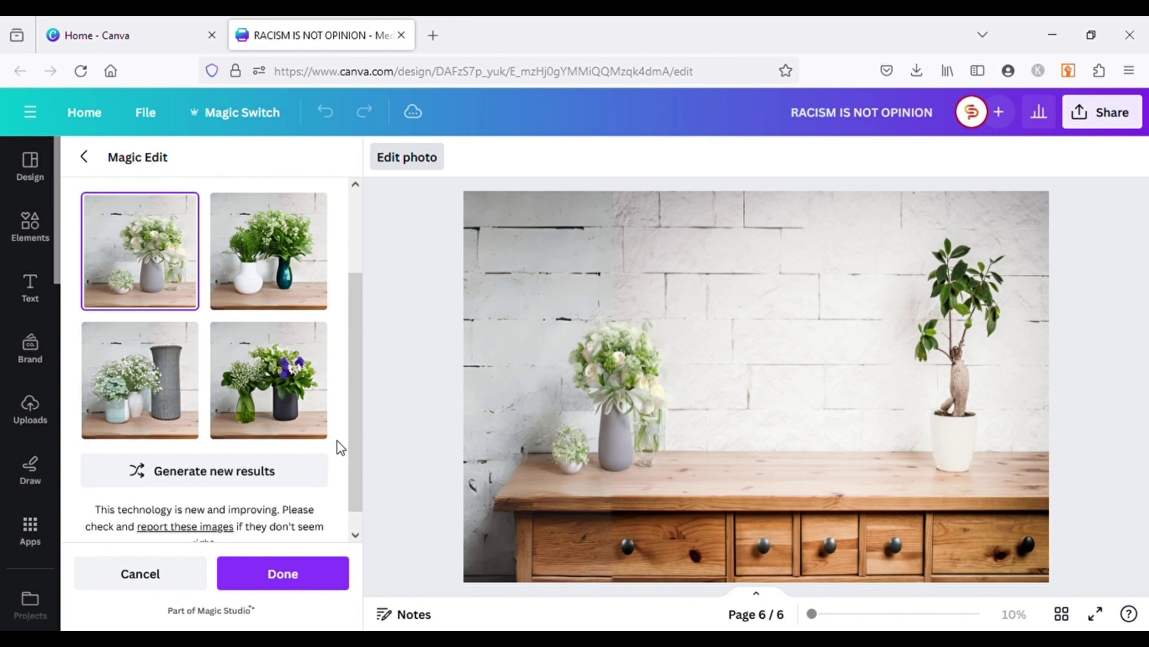
left_click(264, 269)
left_click(165, 254)
left_click(256, 381)
left_click(157, 381)
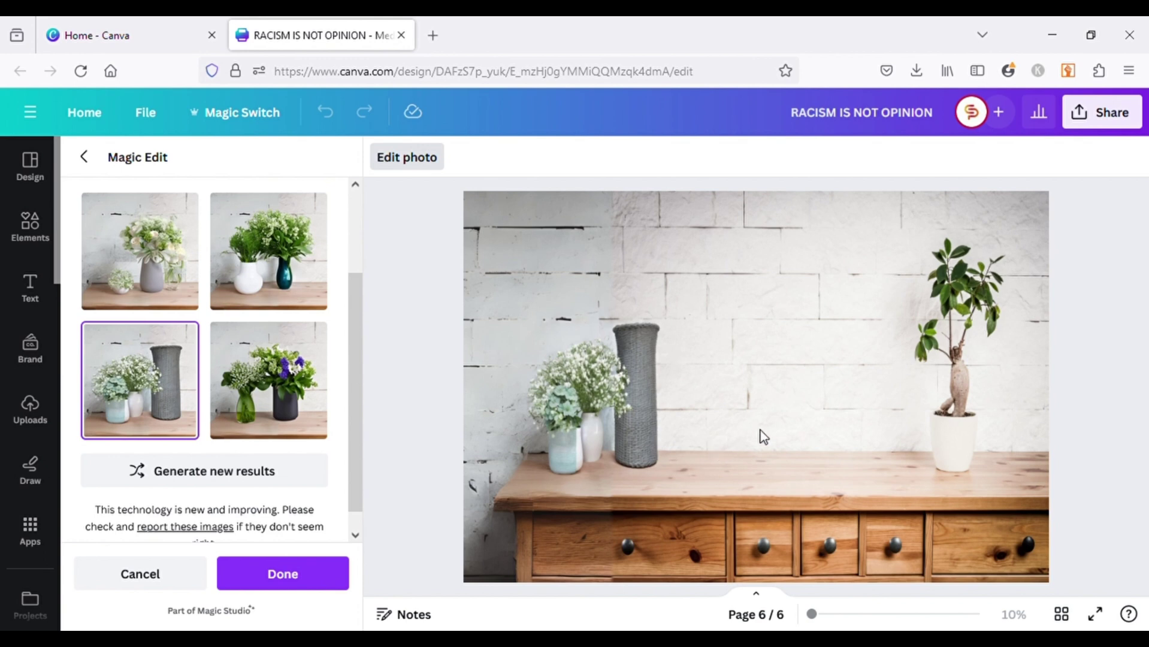
left_click(330, 580)
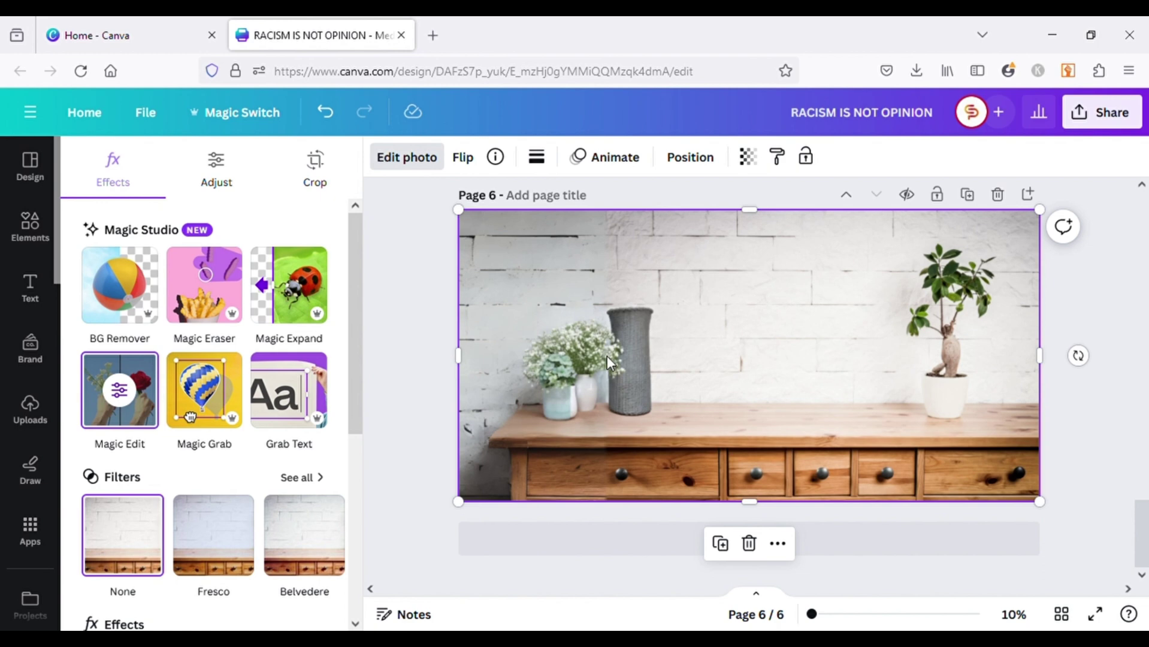
Exit photo editing and deselect the finished cabinet photo on Page 6.
key("Escape")
left_click(392, 271)
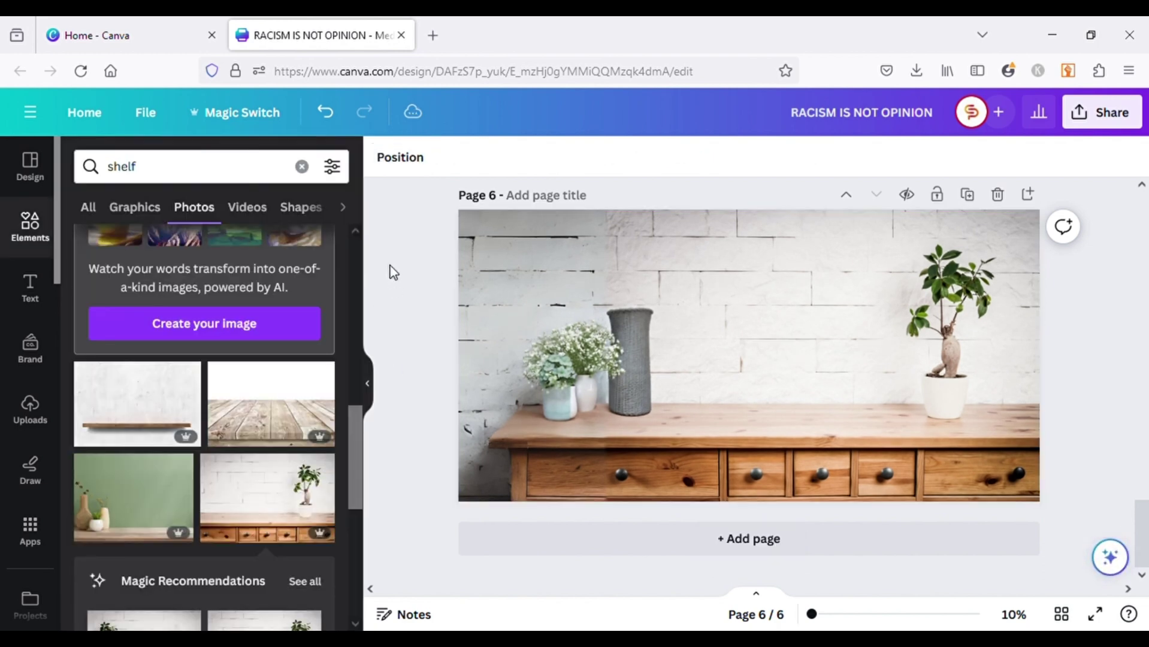